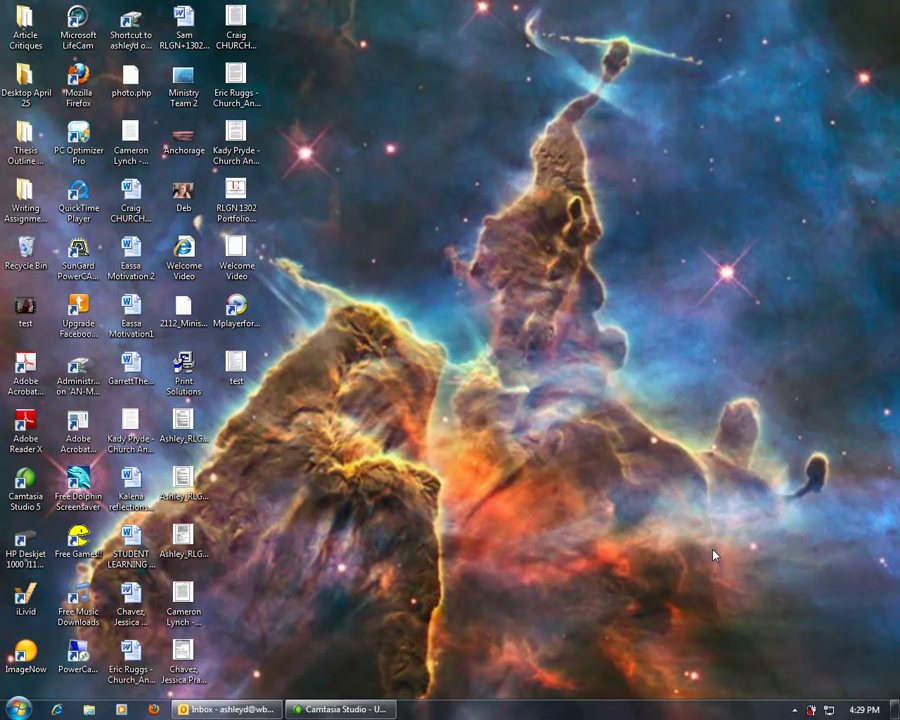
# Step: Open the RSWR3345-03_Sp2011 syllabus from Desktop April 25 > RSWR 3345 2011
pyautogui.doubleClick(36, 84)
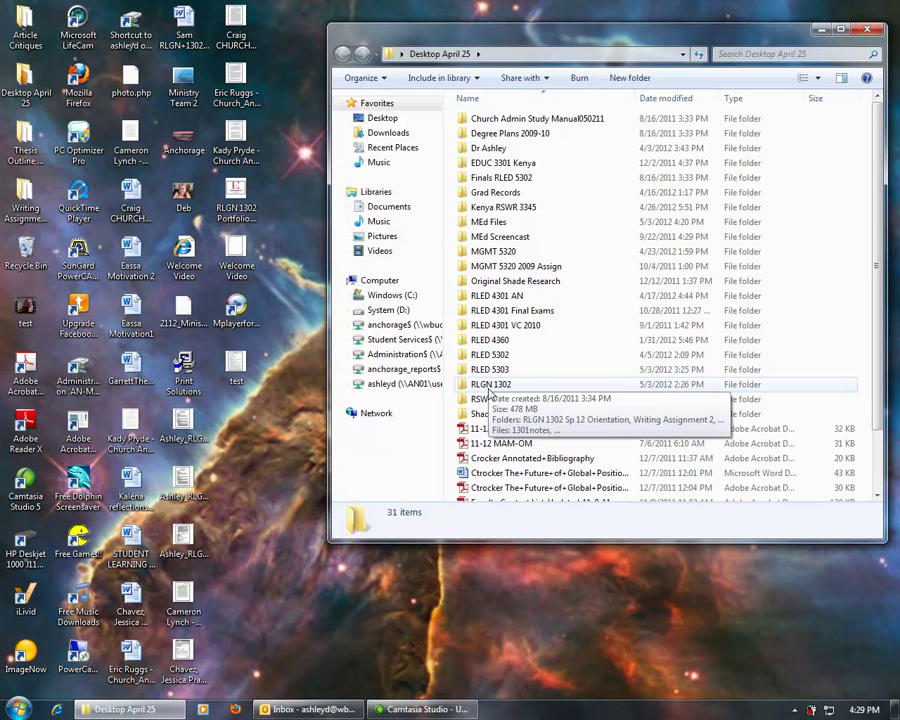
pyautogui.doubleClick(490, 400)
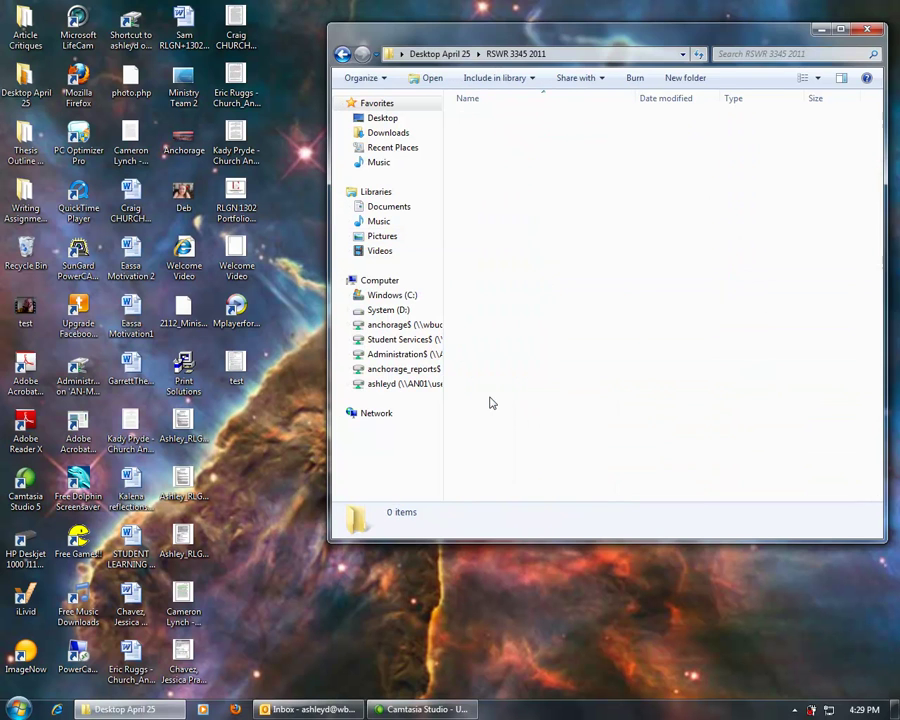
pyautogui.scroll(-4, 520, 408)
pyautogui.scroll(-4, 572, 408)
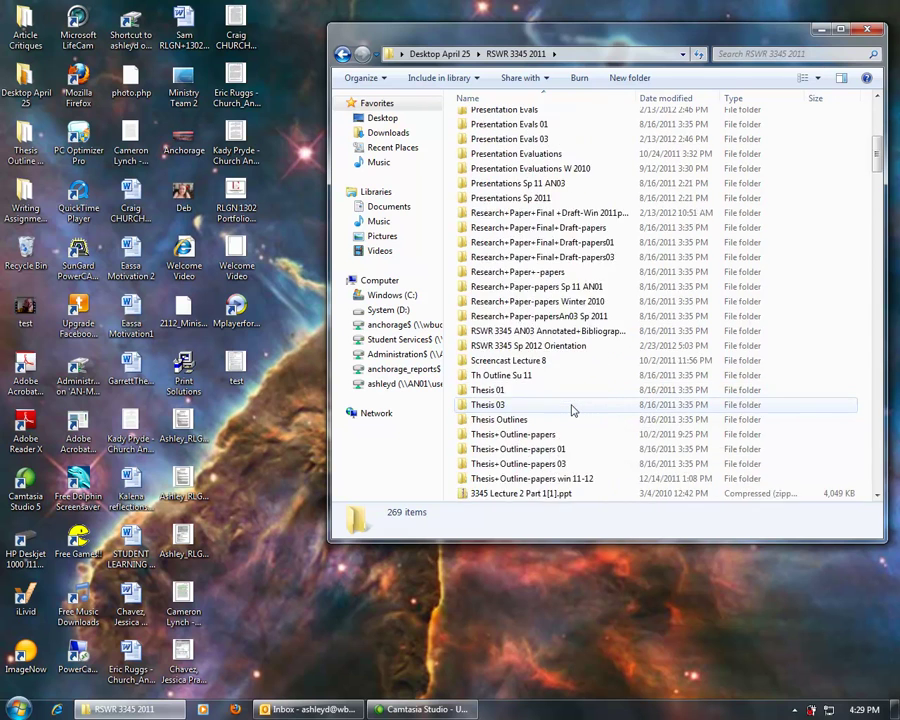
pyautogui.scroll(-4, 572, 408)
pyautogui.scroll(-4, 572, 408)
pyautogui.scroll(-3, 572, 408)
pyautogui.scroll(-3, 540, 420)
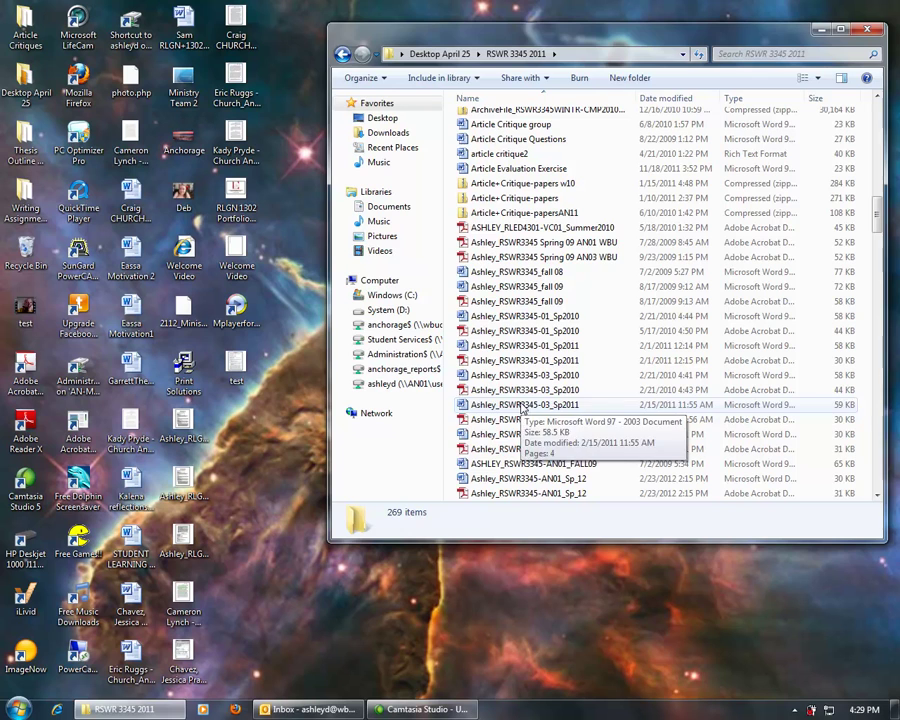
pyautogui.doubleClick(520, 405)
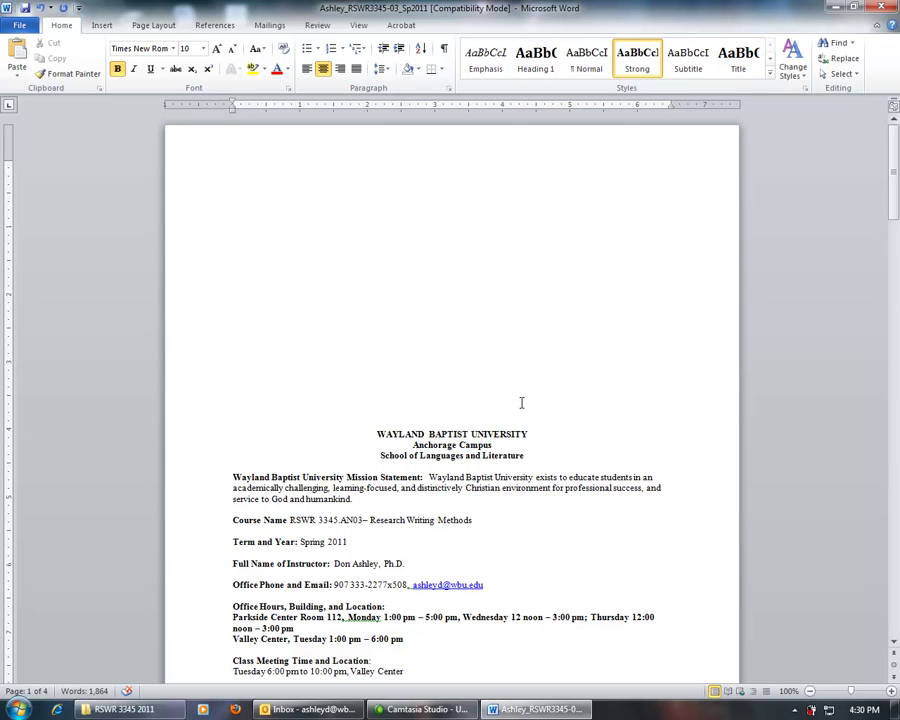
# Step: Type the caption 'Click above to see the welcome video' above the heading, correcting a typo
pyautogui.write('Cli')
pyautogui.write('ck the')
pyautogui.press('BackSpace')
pyautogui.press('BackSpace')
pyautogui.press('BackSpace')
pyautogui.press('BackSpace')
pyautogui.write('above')
pyautogui.write(' to see the')
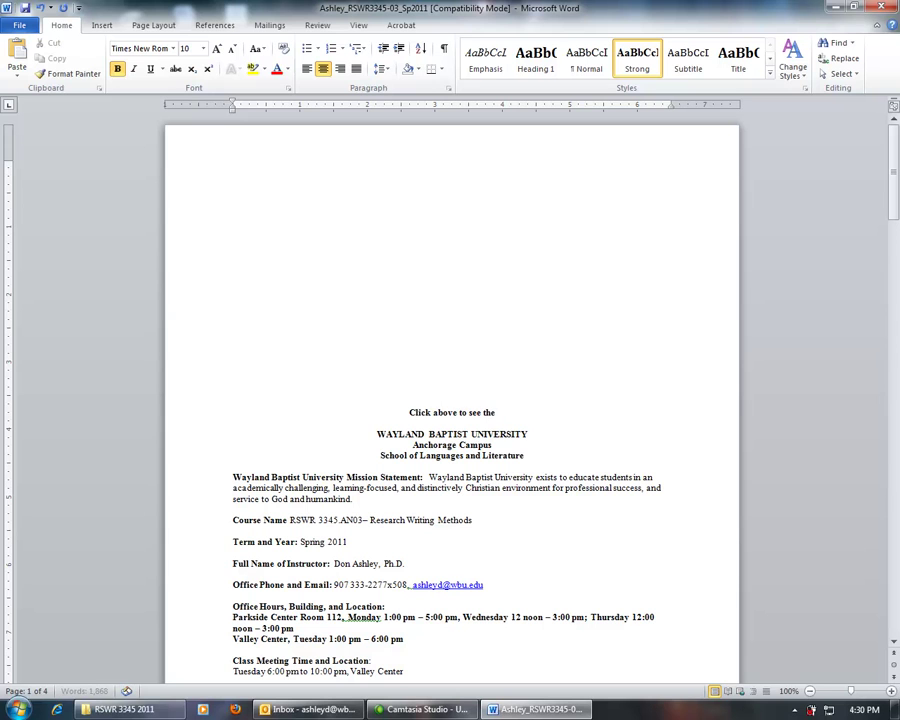
pyautogui.write(' welcome ')
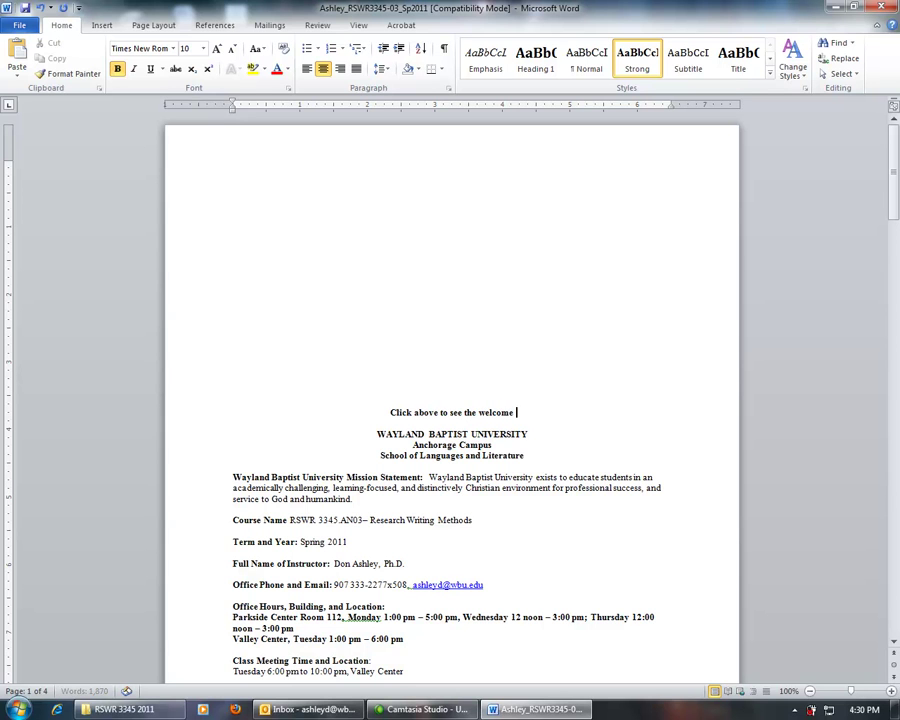
pyautogui.write('video')
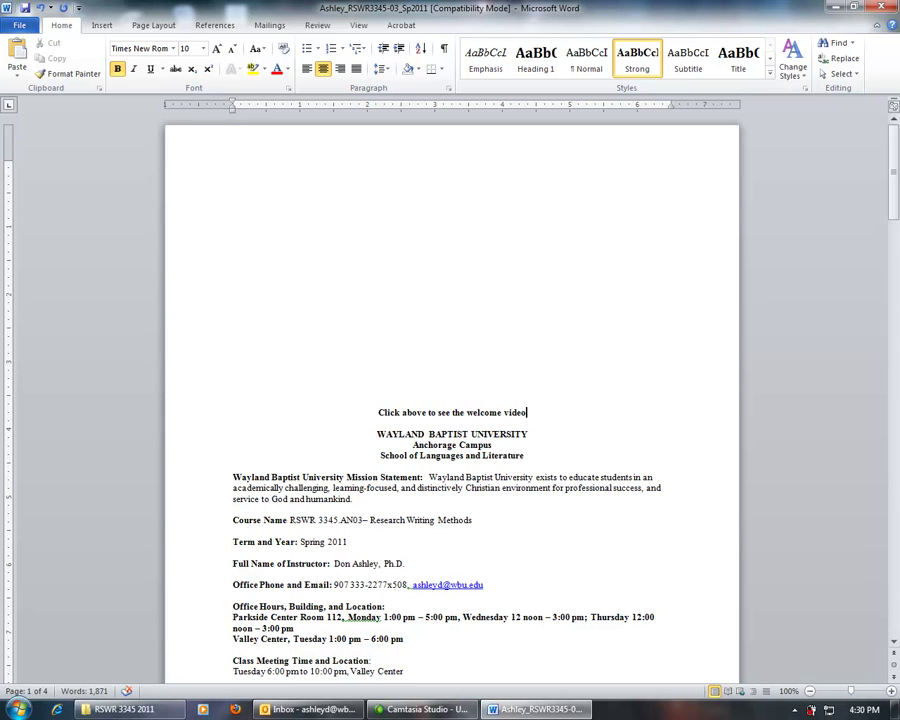
# Step: Make the welcome-video caption red and 12 point
pyautogui.moveTo(376, 412); pyautogui.dragTo(531, 421)
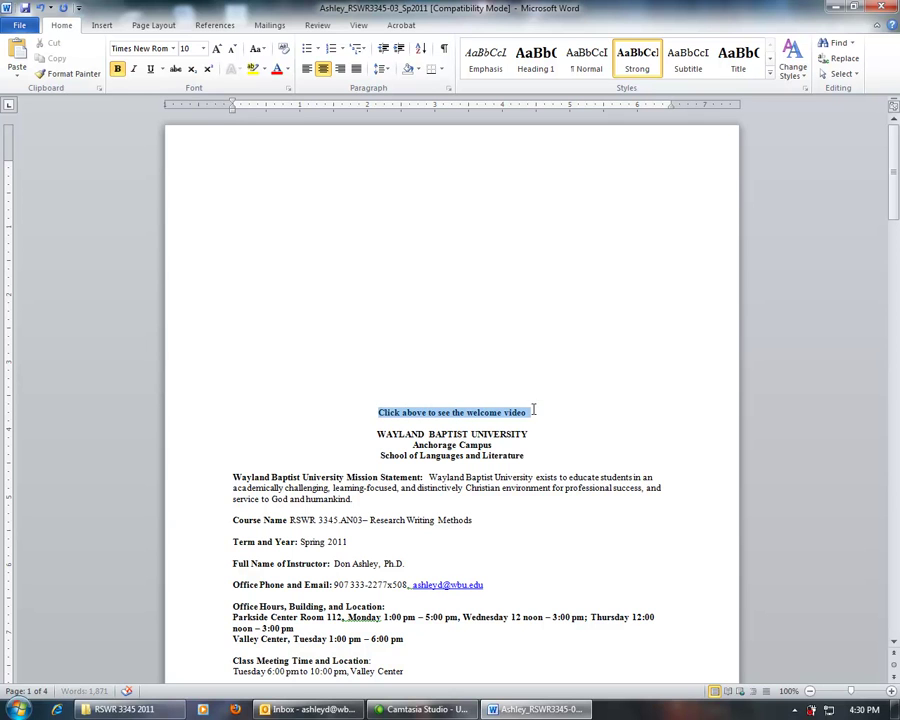
pyautogui.click(276, 68)
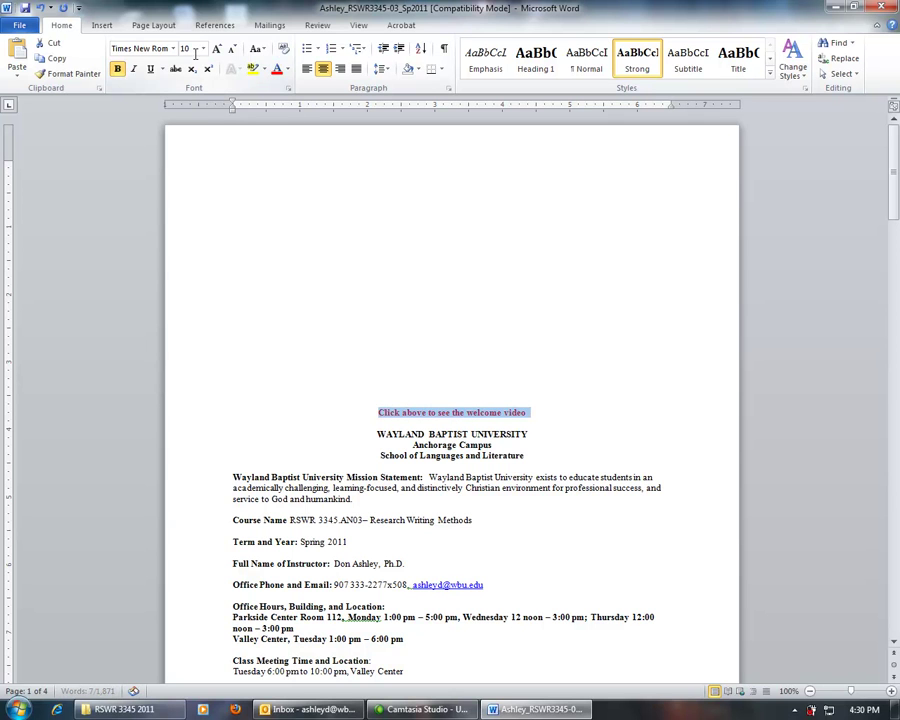
pyautogui.click(202, 48)
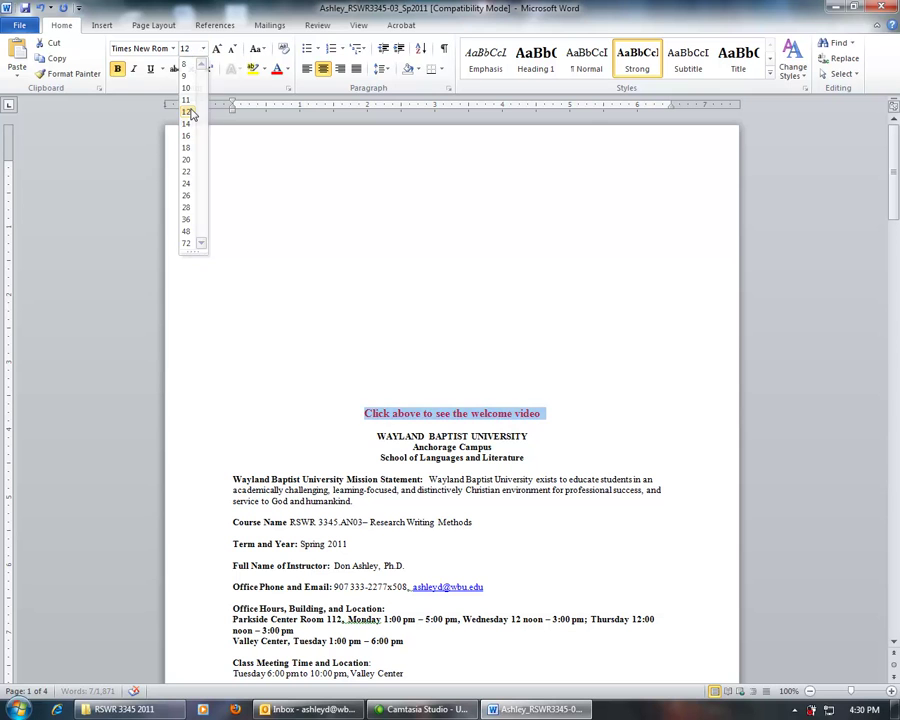
pyautogui.click(193, 115)
pyautogui.click(390, 314)
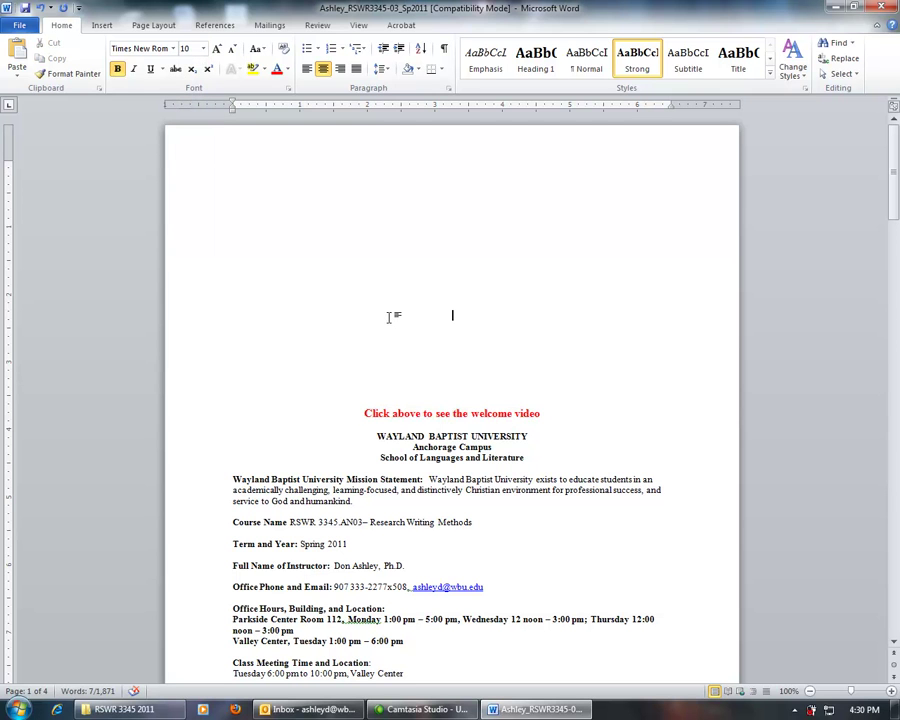
# Step: Set the entire syllabus to Arial 12 and add a blank line above the caption
pyautogui.click(842, 74)
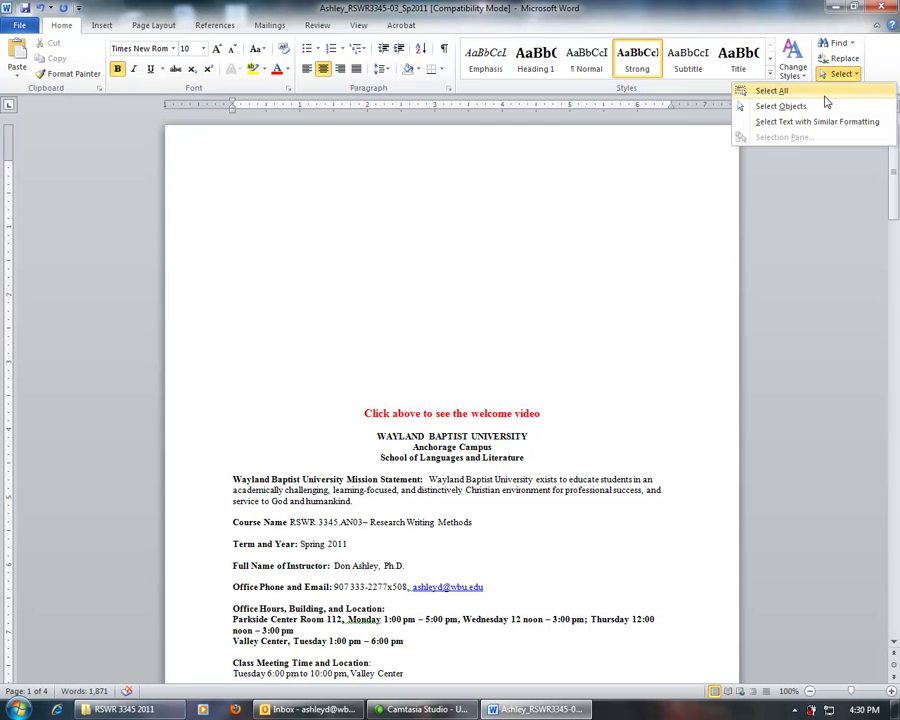
pyautogui.click(790, 91)
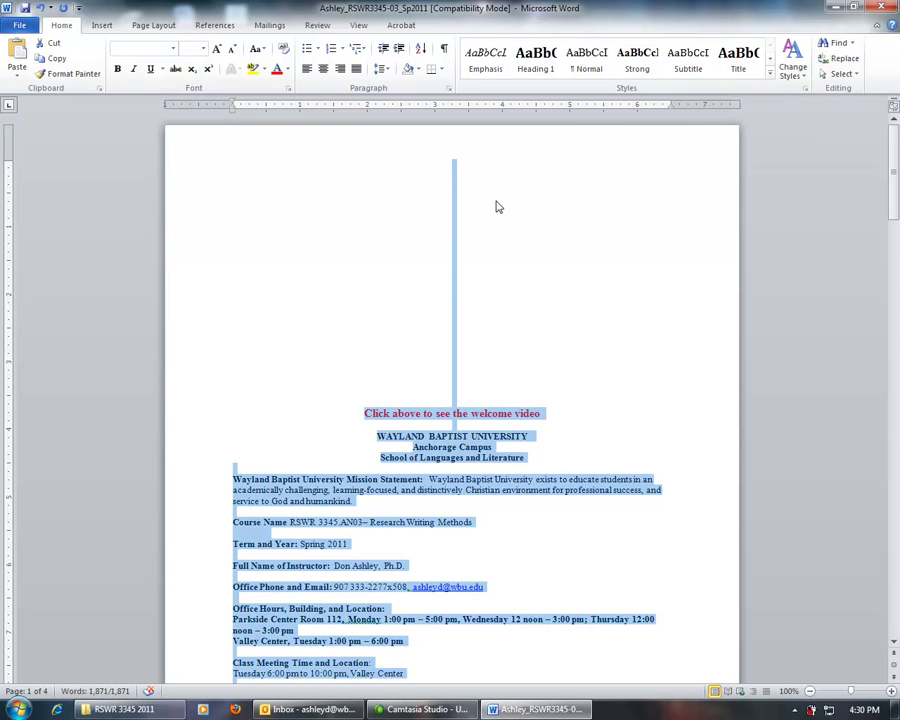
pyautogui.click(175, 52)
pyautogui.click(195, 128)
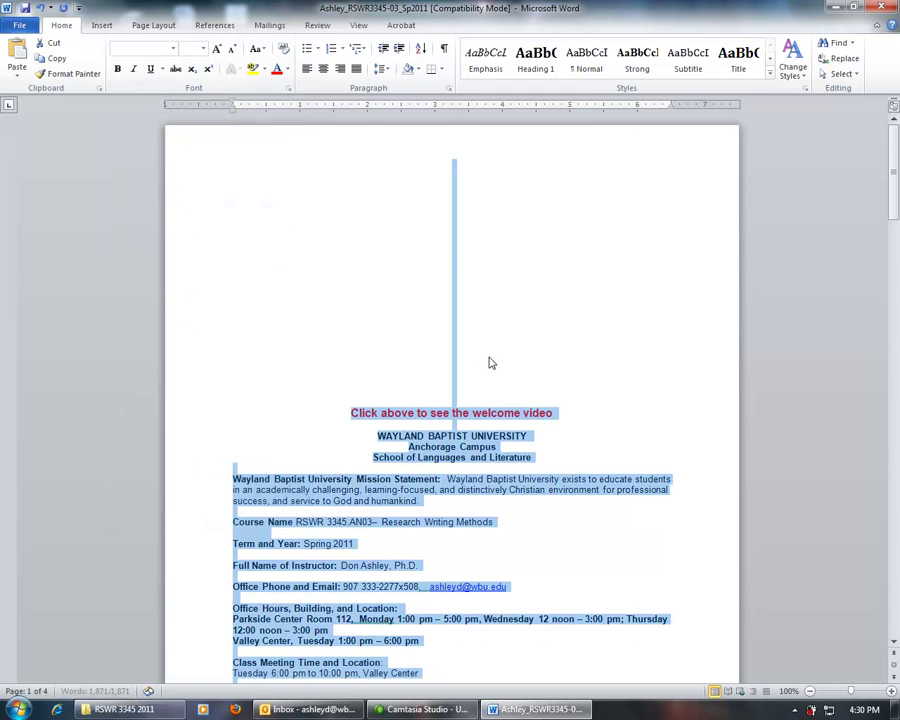
pyautogui.click(490, 363)
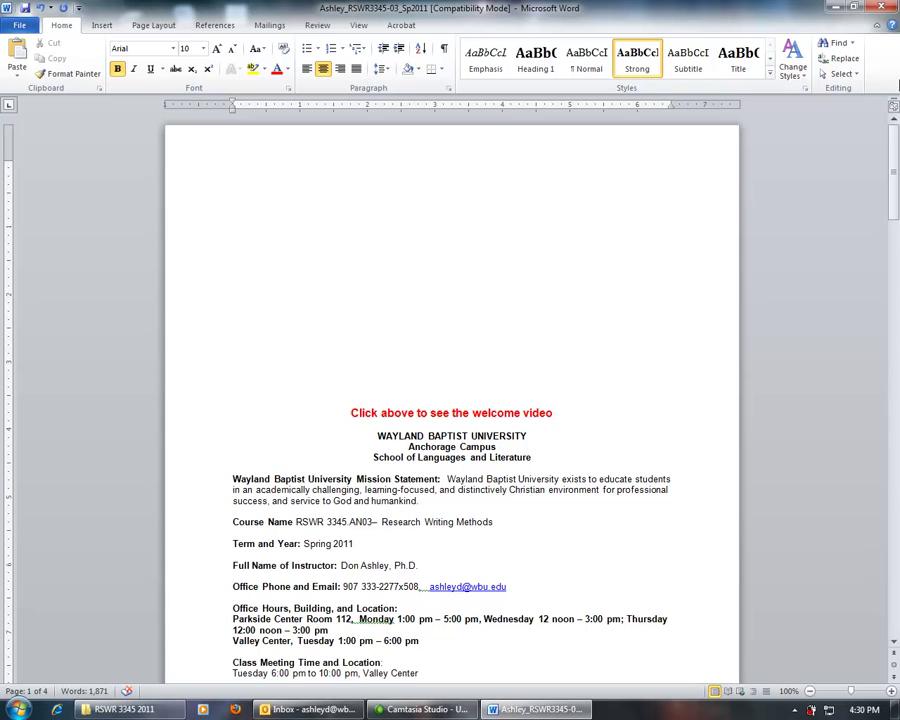
pyautogui.click(848, 74)
pyautogui.click(810, 92)
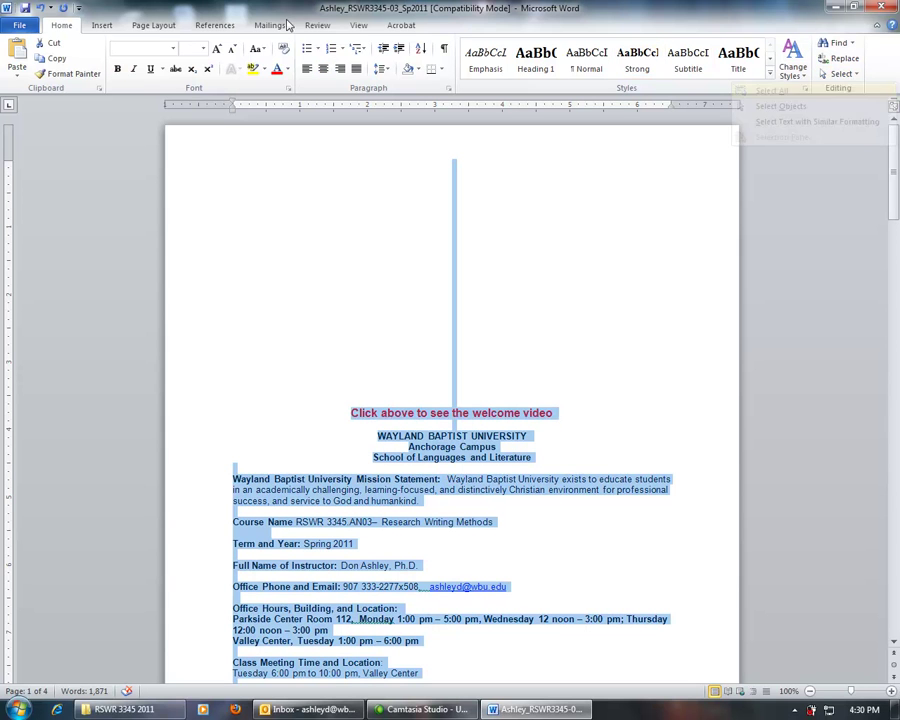
pyautogui.click(203, 48)
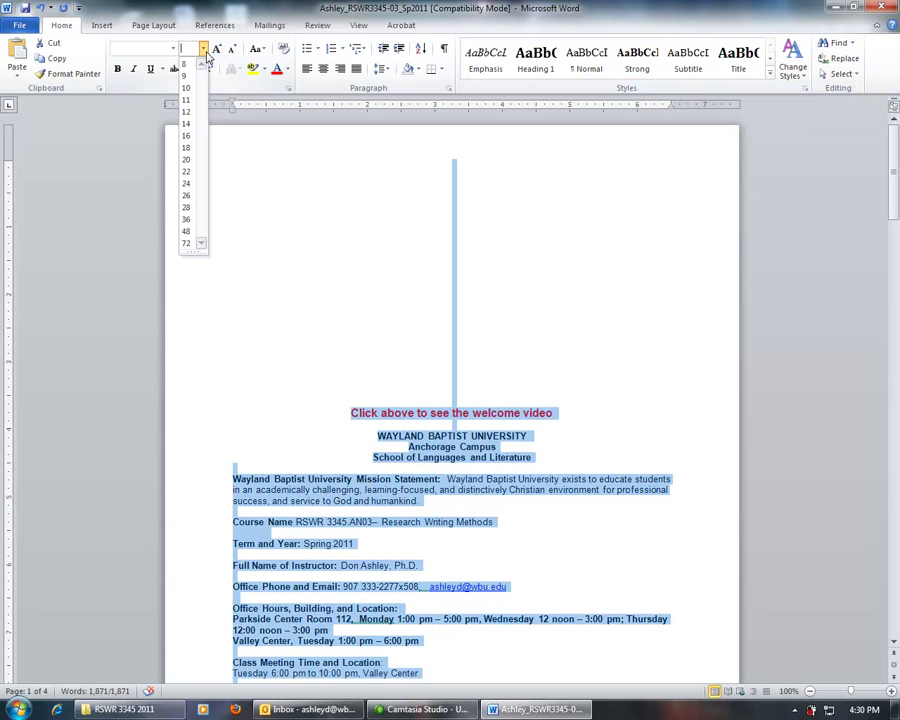
pyautogui.click(186, 112)
pyautogui.click(565, 337)
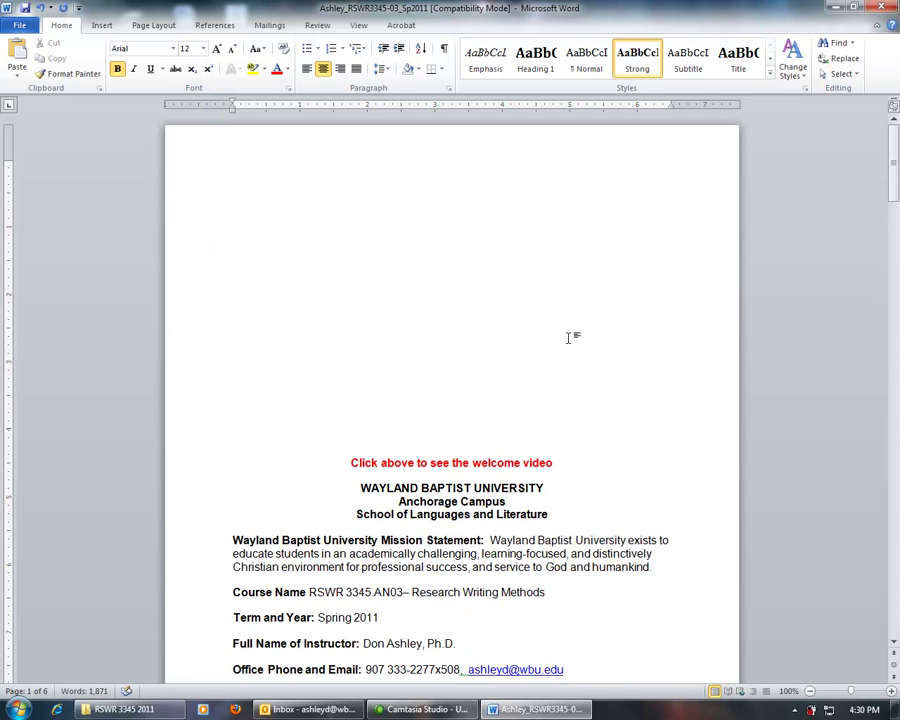
pyautogui.press('Return')
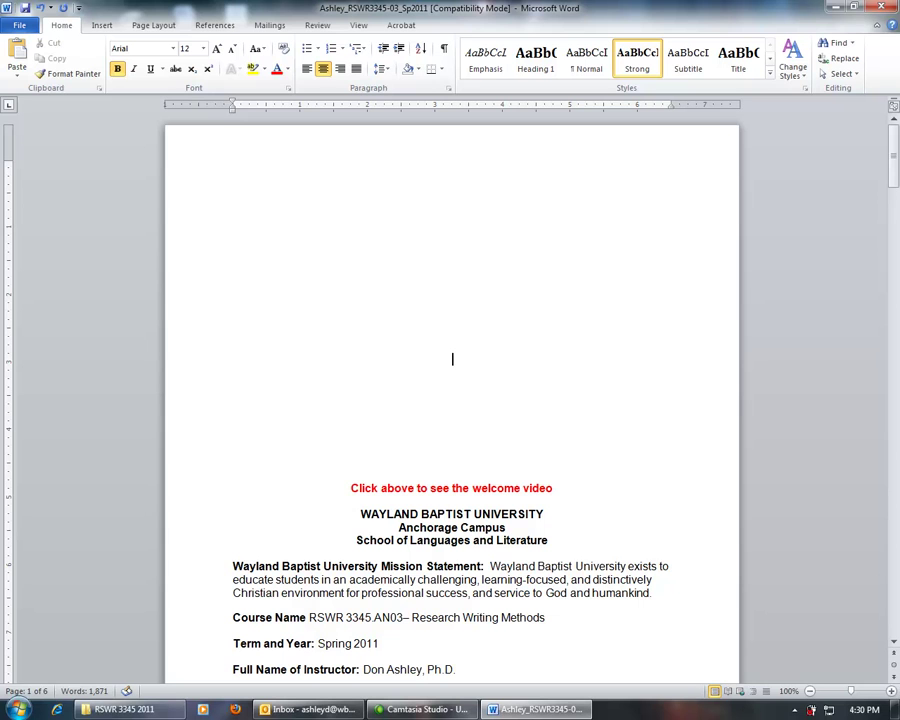
# Step: Open the Wayland Baptist University homepage from Firefox history and copy its logo image
pyautogui.click(375, 455)
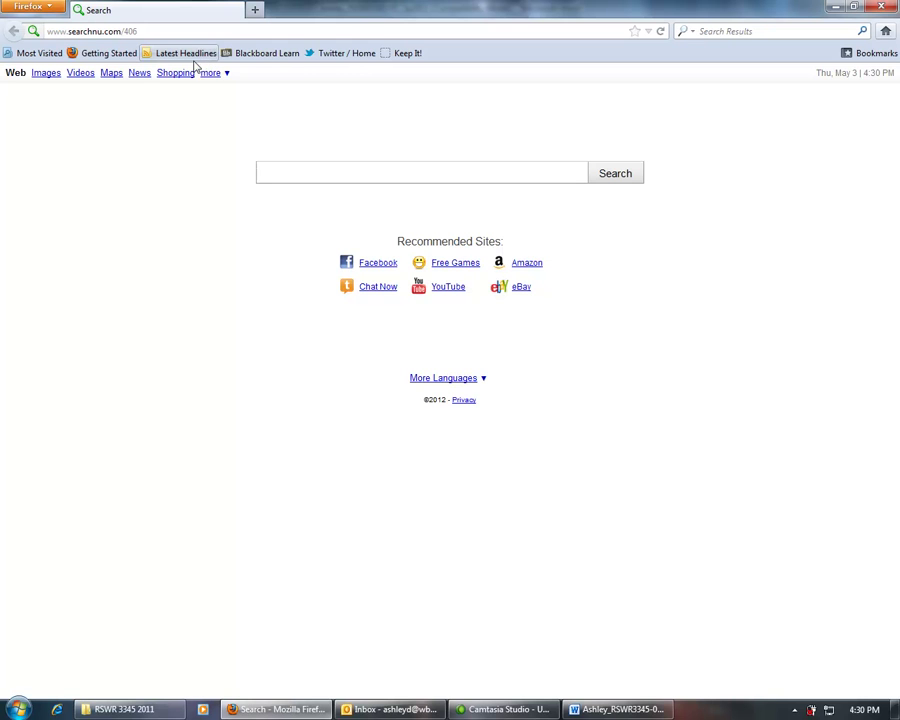
pyautogui.click(620, 31)
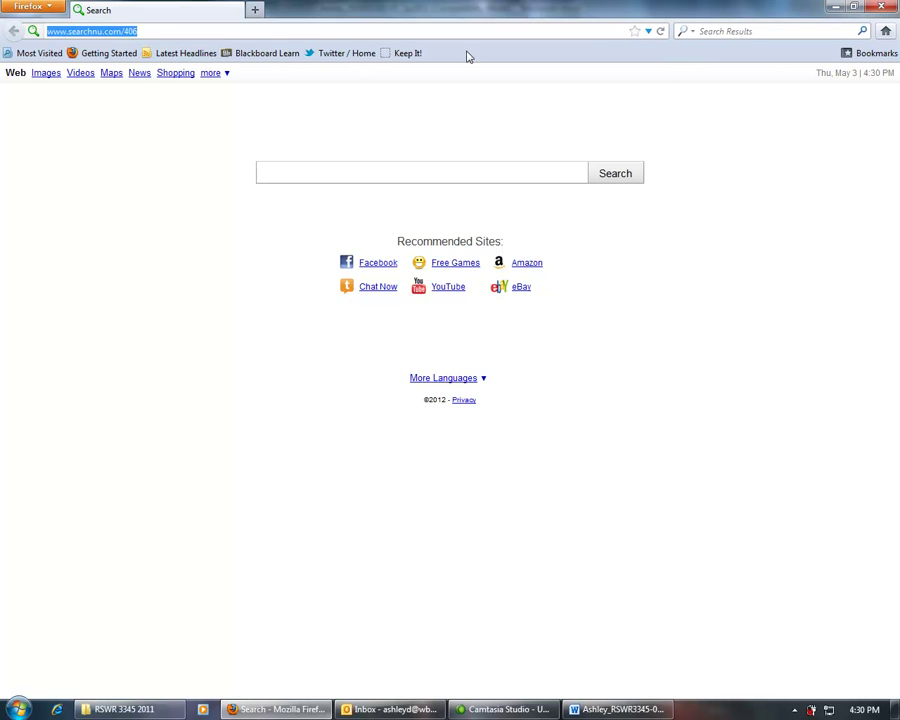
pyautogui.press('Down')
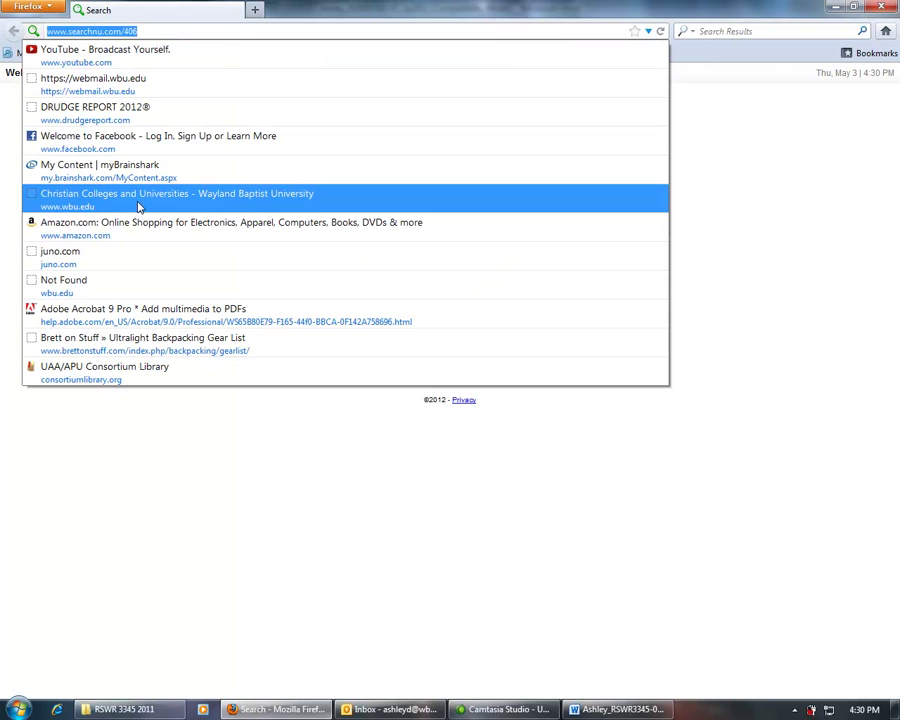
pyautogui.click(175, 200)
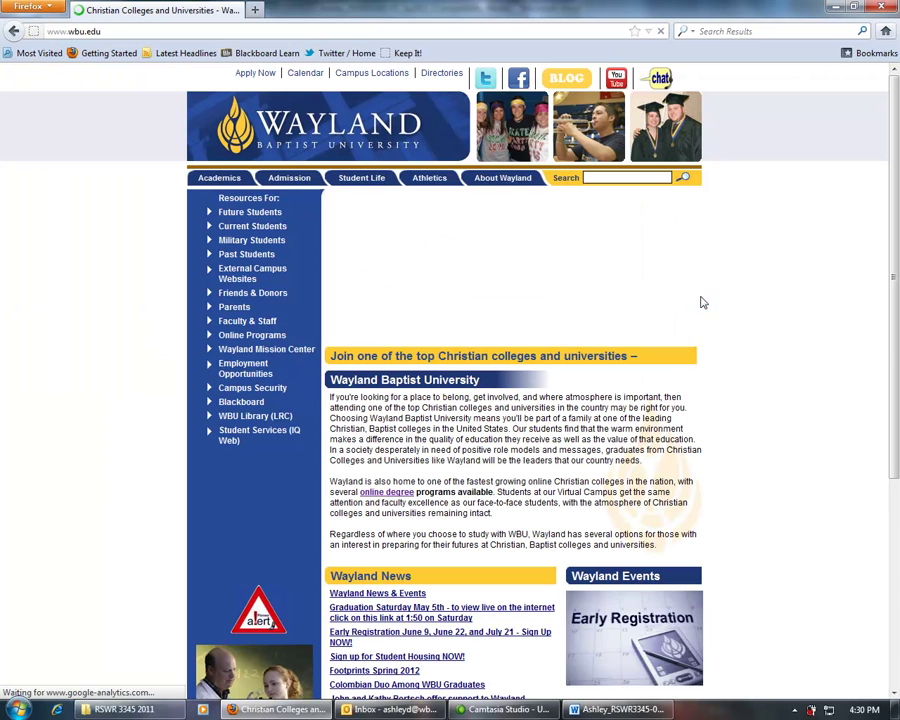
pyautogui.rightClick(291, 122)
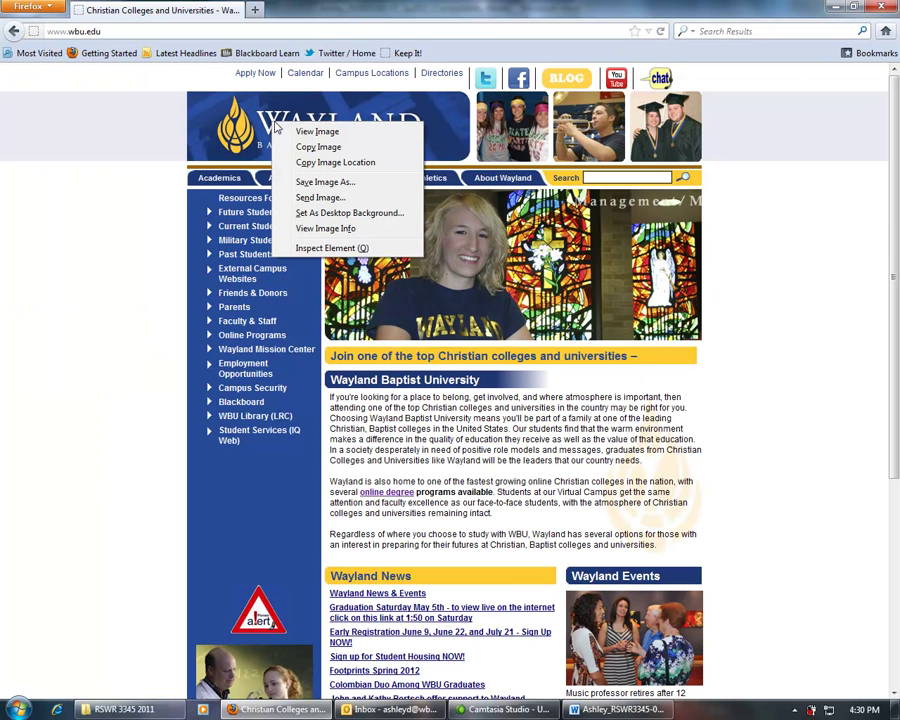
pyautogui.click(315, 156)
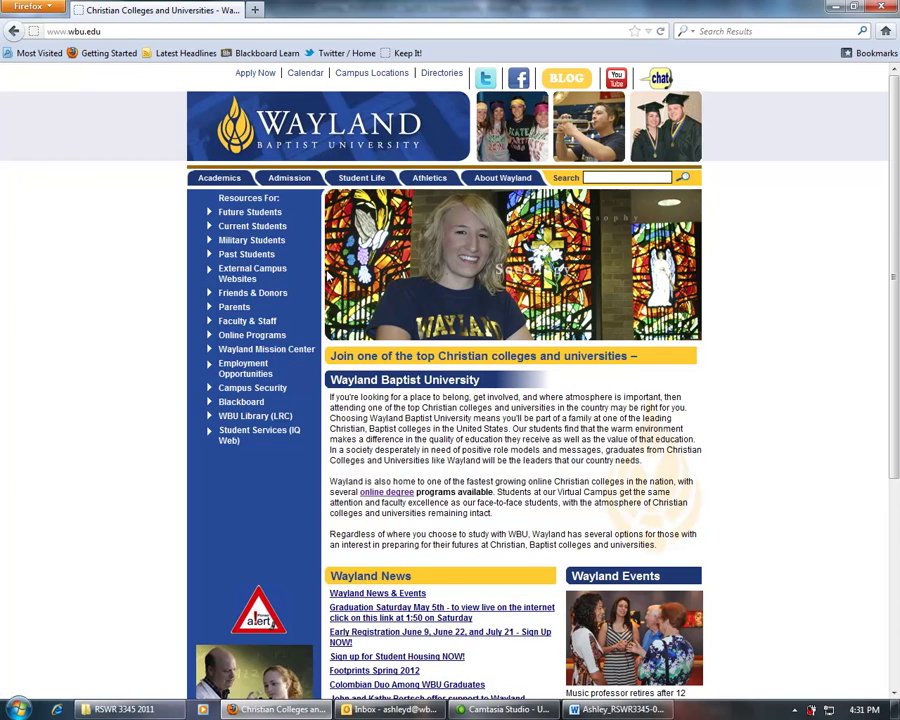
# Step: Add a blank line above the red caption and delete the WAYLAND BAPTIST UNIVERSITY heading
pyautogui.click(612, 709)
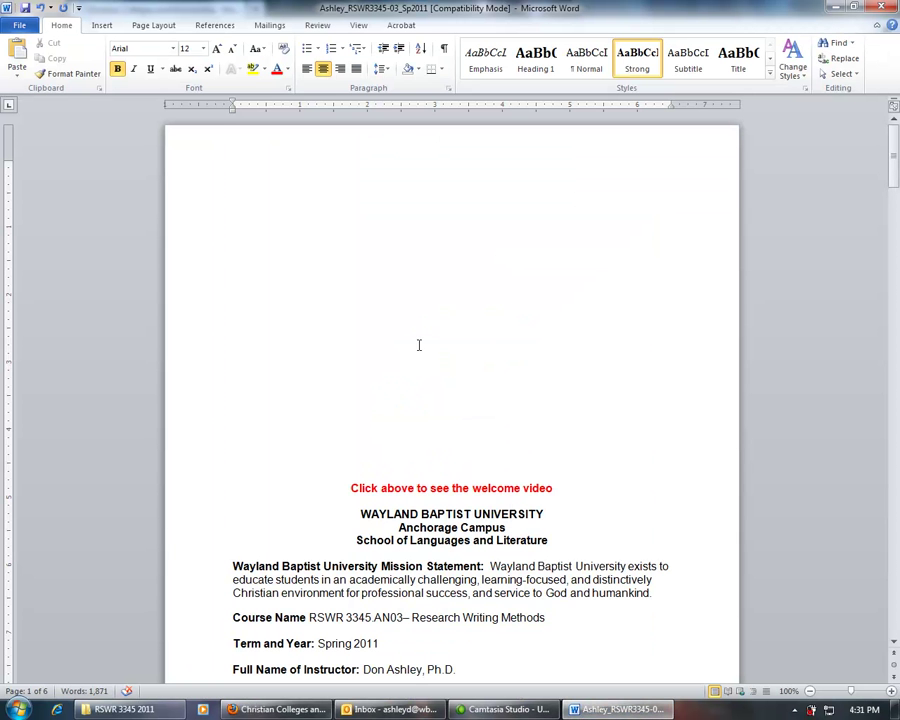
pyautogui.press('Return')
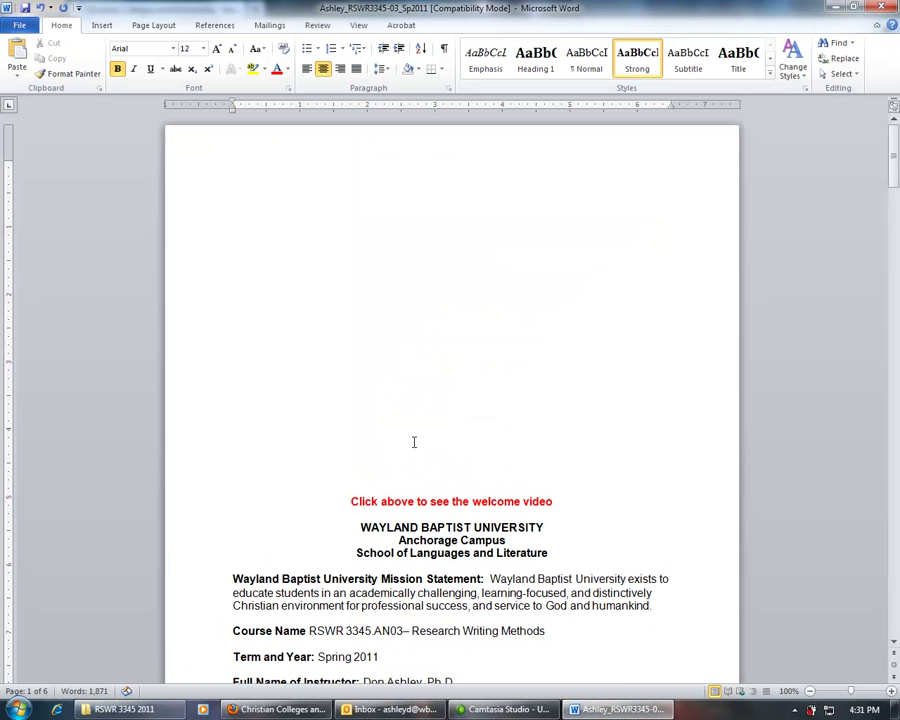
pyautogui.moveTo(359, 527); pyautogui.dragTo(548, 527)
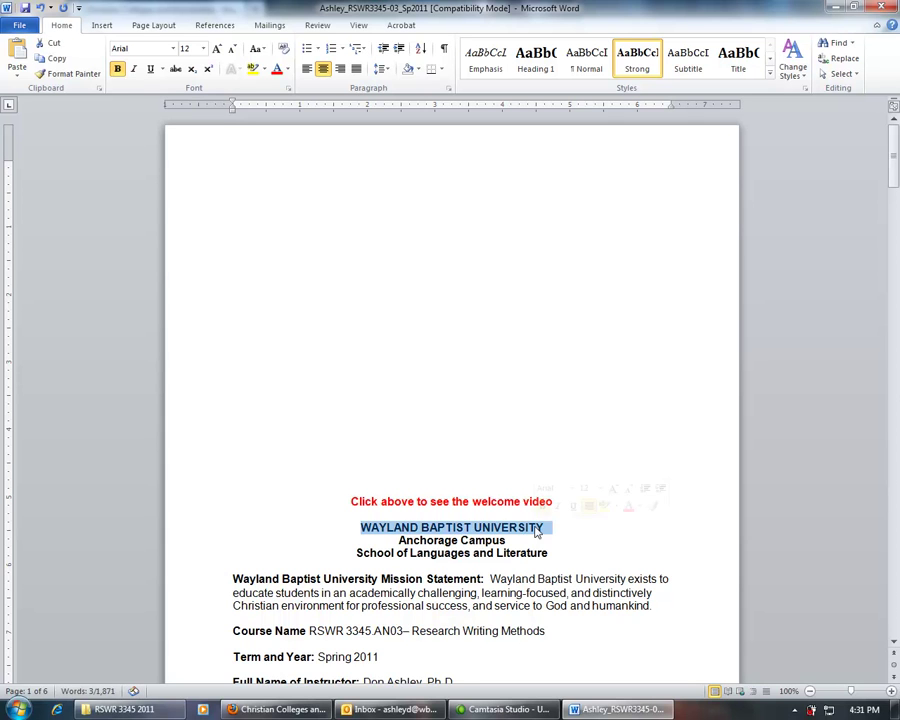
pyautogui.press('Delete')
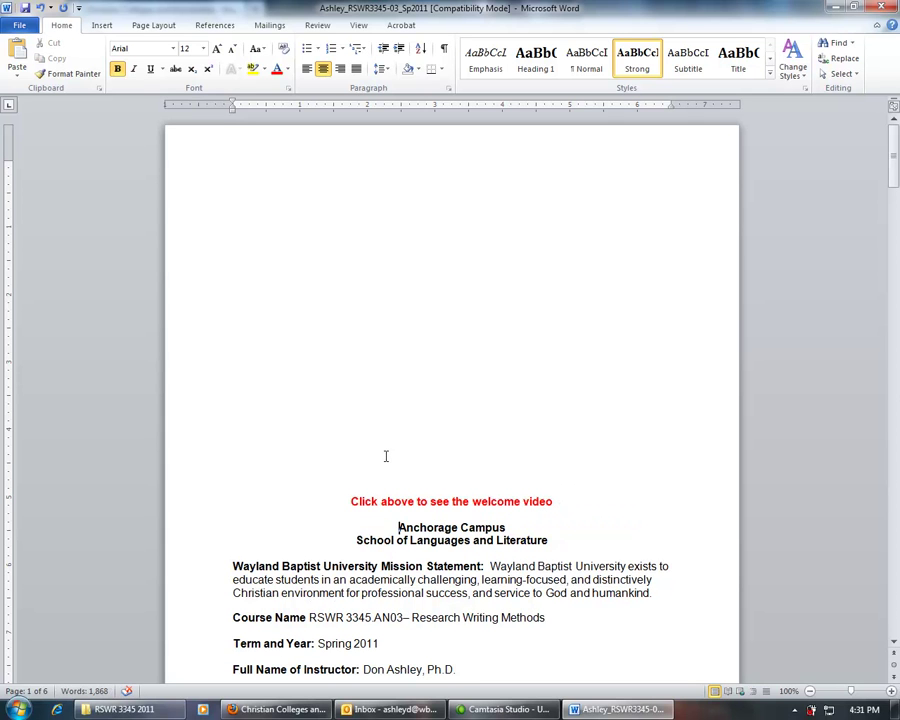
# Step: Paste the Wayland logo at the blank line, remove the empty line below, and select the red caption
pyautogui.rightClick(396, 455)
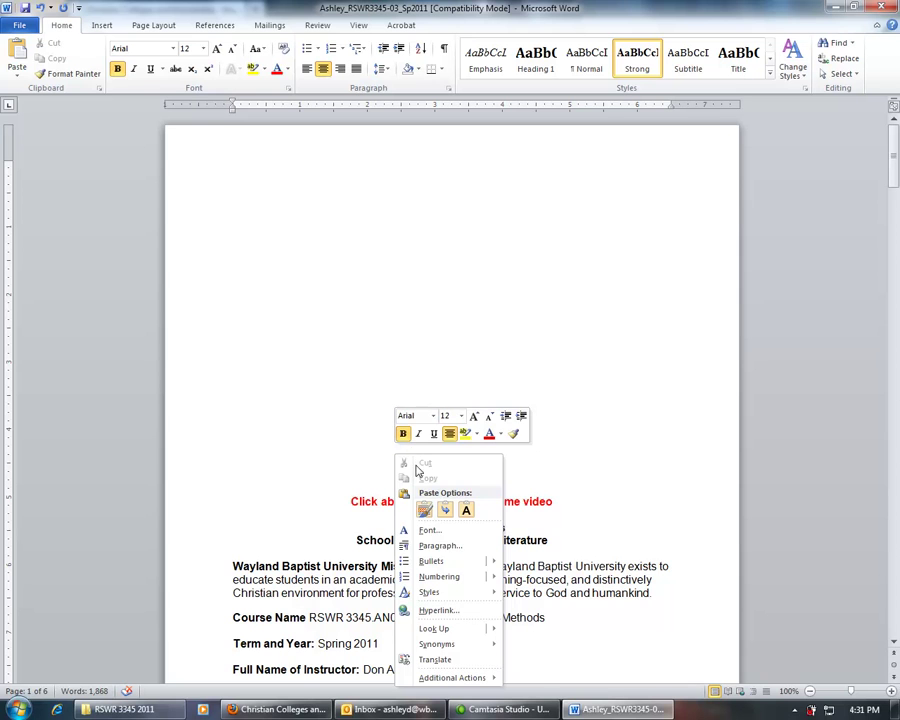
pyautogui.click(424, 508)
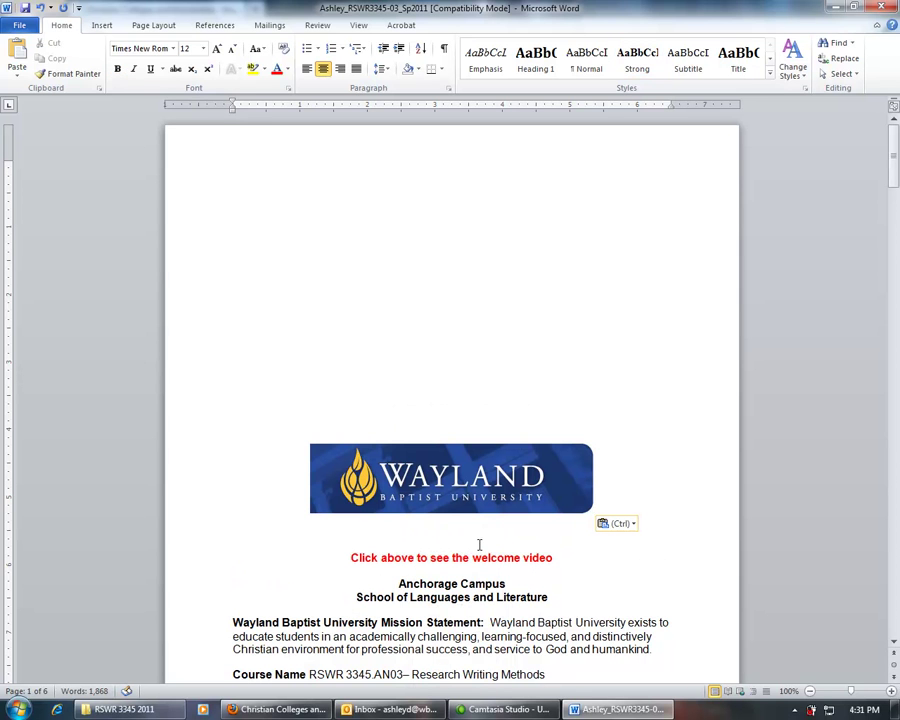
pyautogui.press('Down')
pyautogui.press('Delete')
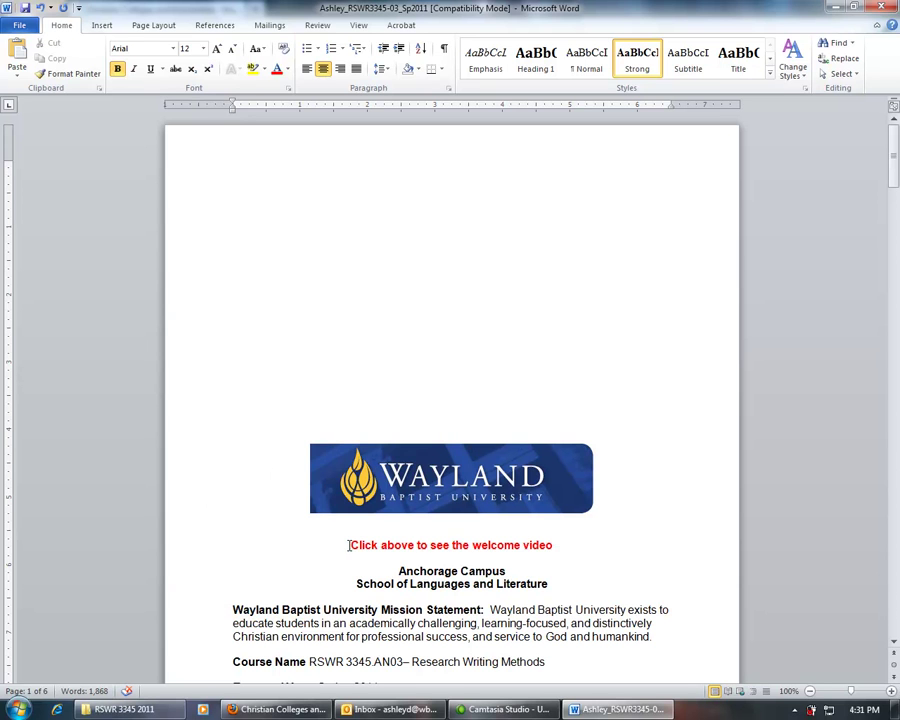
pyautogui.moveTo(349, 545); pyautogui.dragTo(549, 547)
pyautogui.rightClick(549, 549)
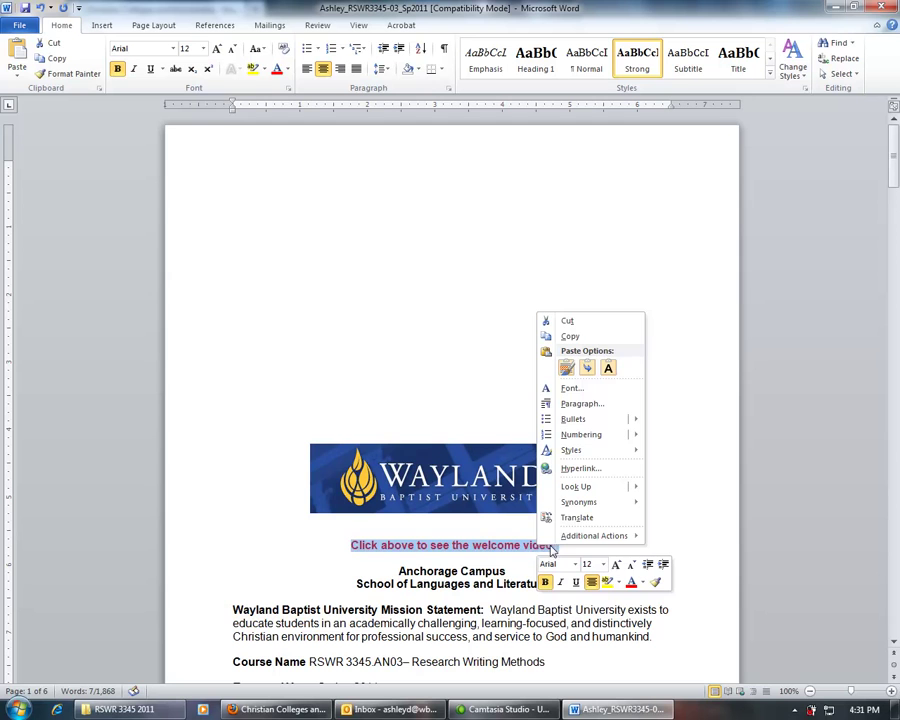
# Step: Cut the red caption, paste it above the Wayland logo, delete three blank lines, and save
pyautogui.click(592, 320)
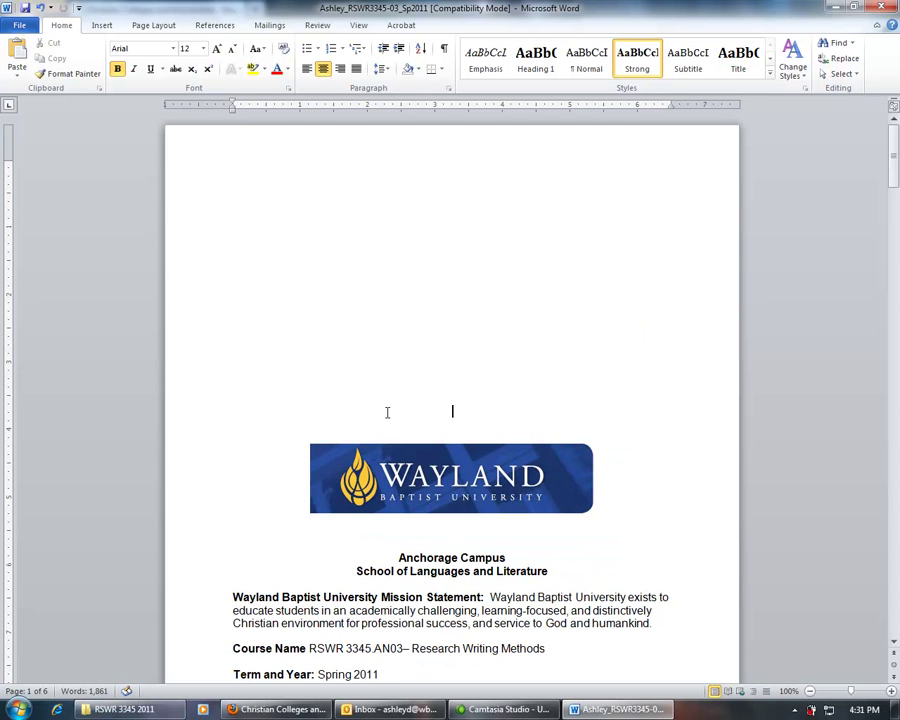
pyautogui.rightClick(484, 412)
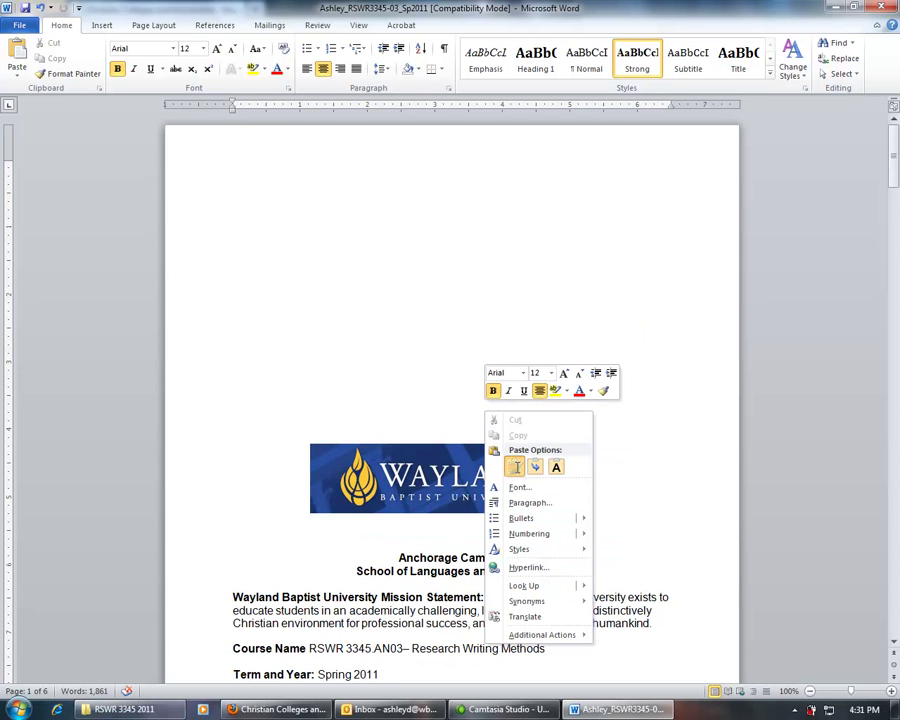
pyautogui.click(515, 467)
pyautogui.press('Delete')
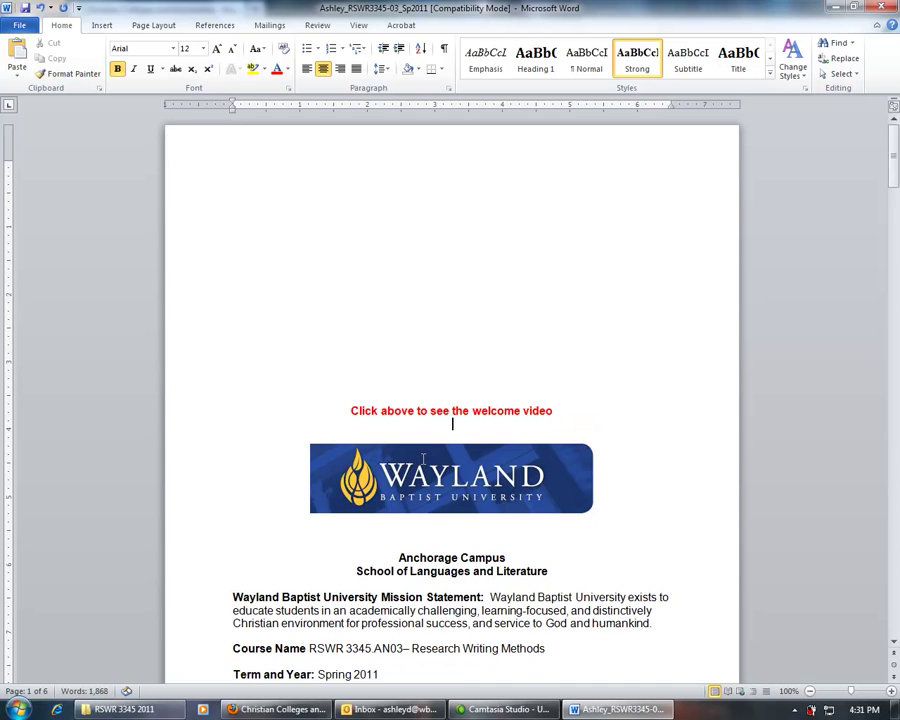
pyautogui.press('Delete')
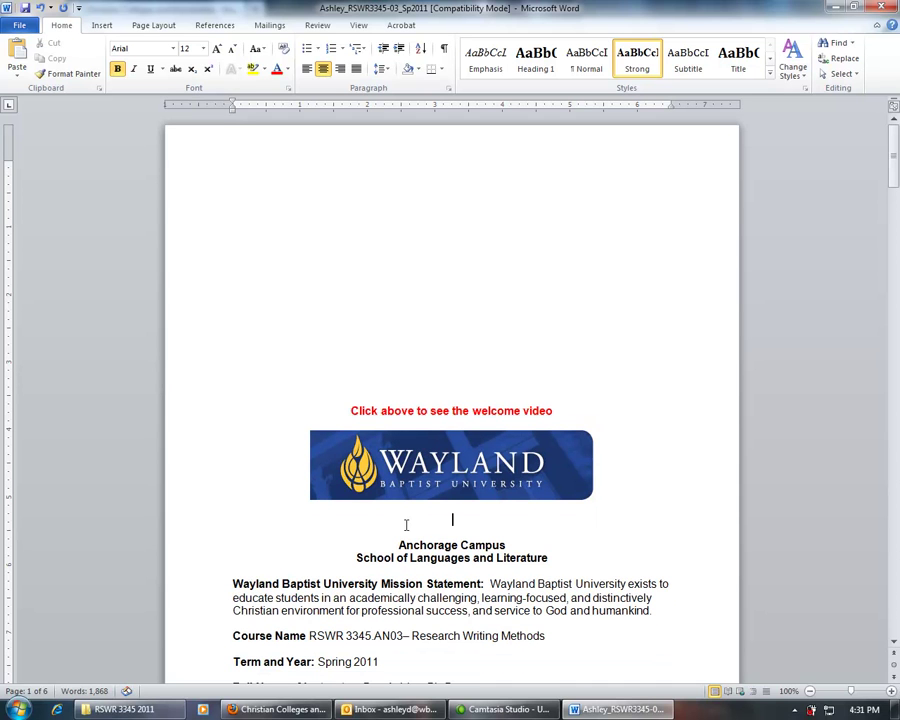
pyautogui.press('Delete')
pyautogui.press('Delete')
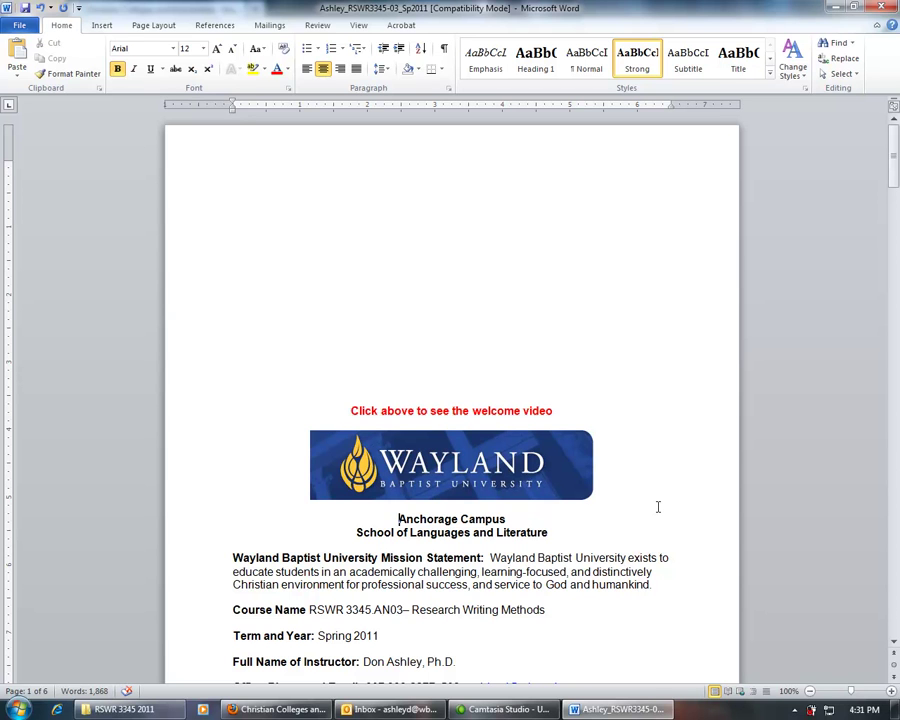
pyautogui.click(24, 7)
# Step: Use Save As to store a copy of the syllabus on the Desktop named 'test'
pyautogui.click(21, 21)
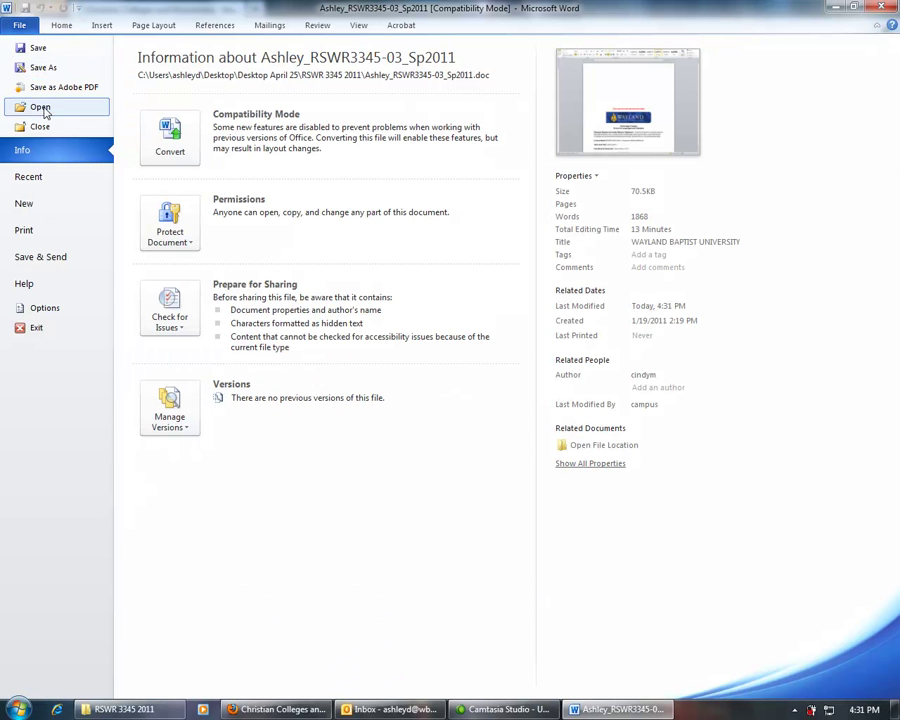
pyautogui.click(52, 67)
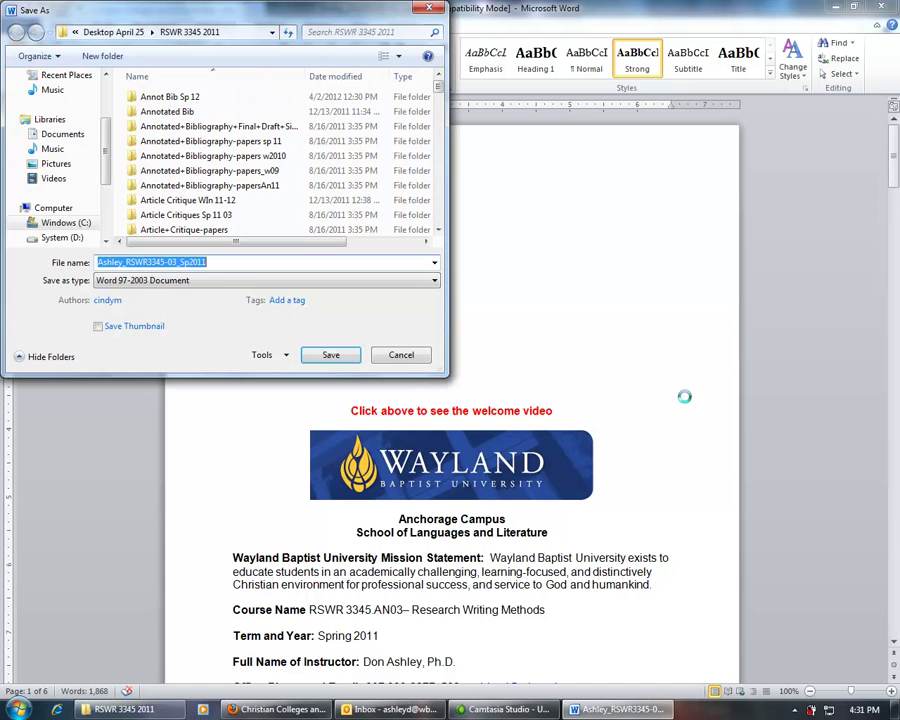
pyautogui.moveTo(60, 150)
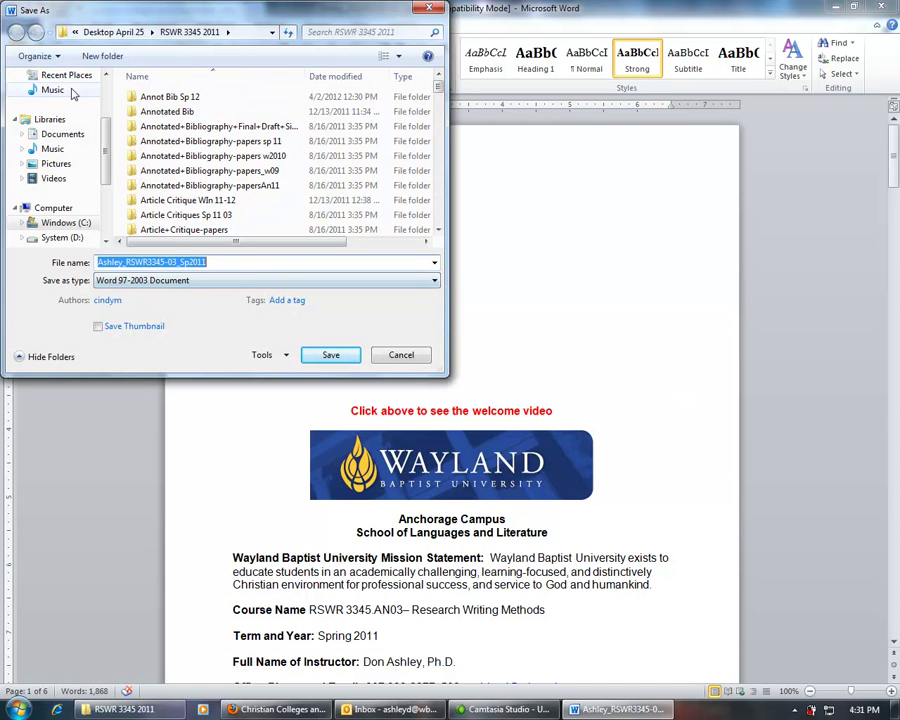
pyautogui.scroll(2, 78, 145)
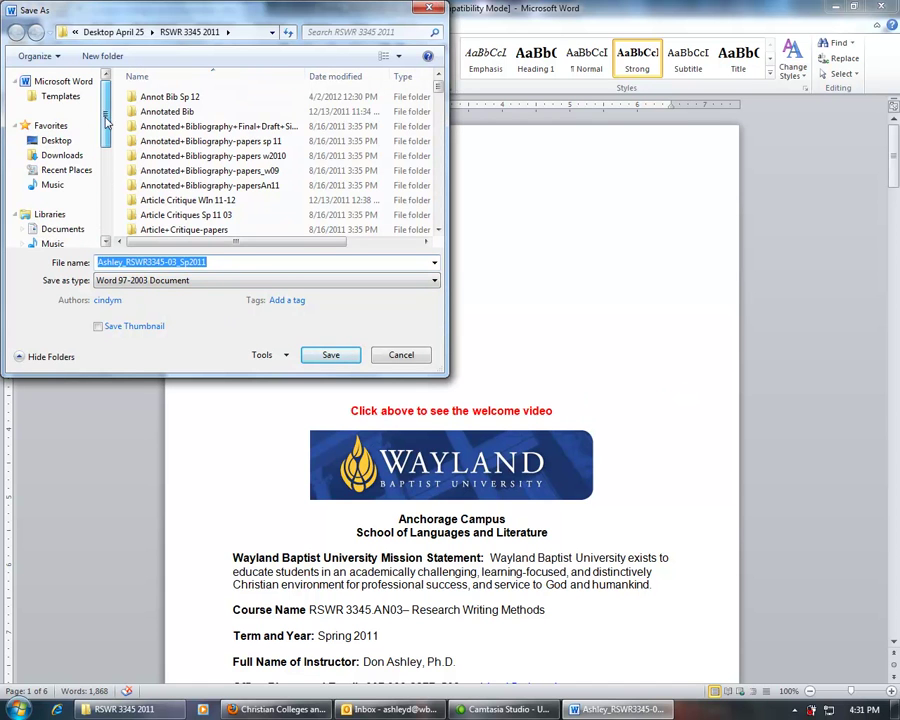
pyautogui.click(55, 140)
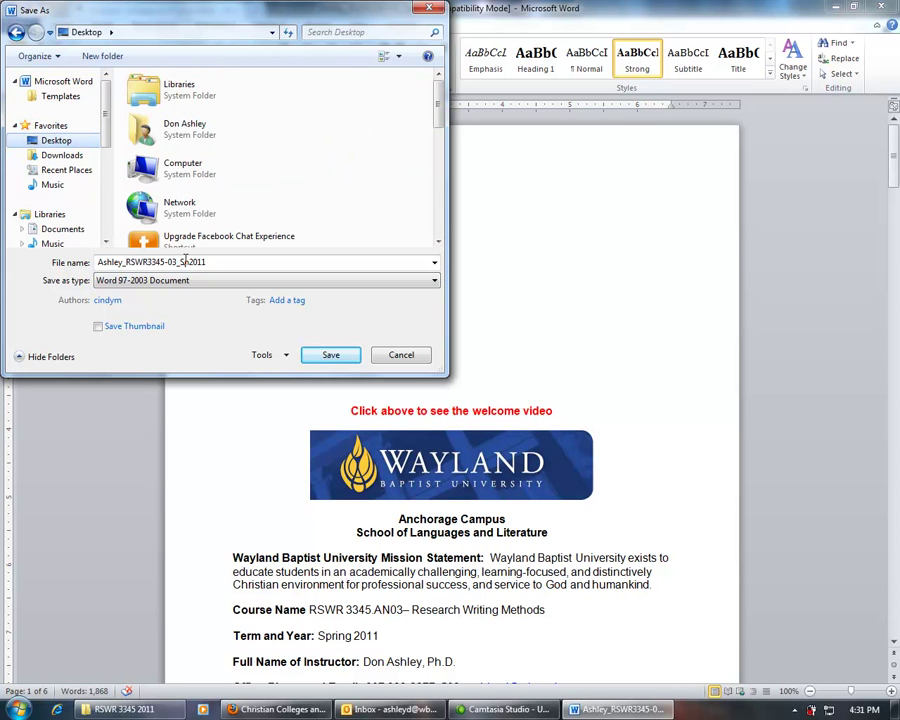
pyautogui.click(225, 262)
pyautogui.write('t')
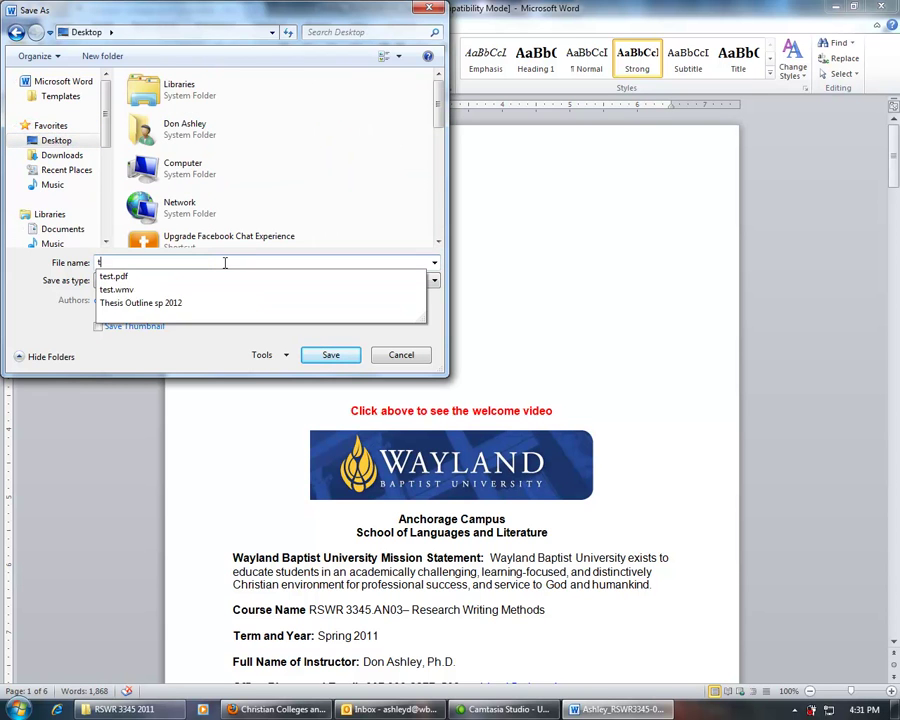
pyautogui.write('est')
pyautogui.click(334, 356)
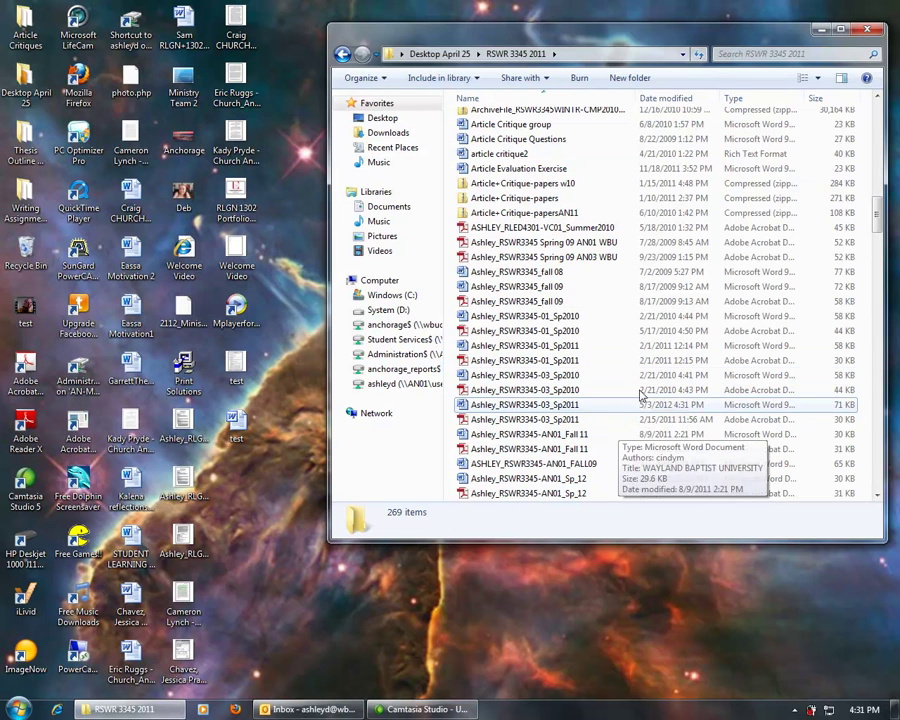
# Step: Convert the desktop test document to Adobe PDF, replacing the existing test.pdf
pyautogui.moveTo(645, 415); pyautogui.dragTo(258, 420)
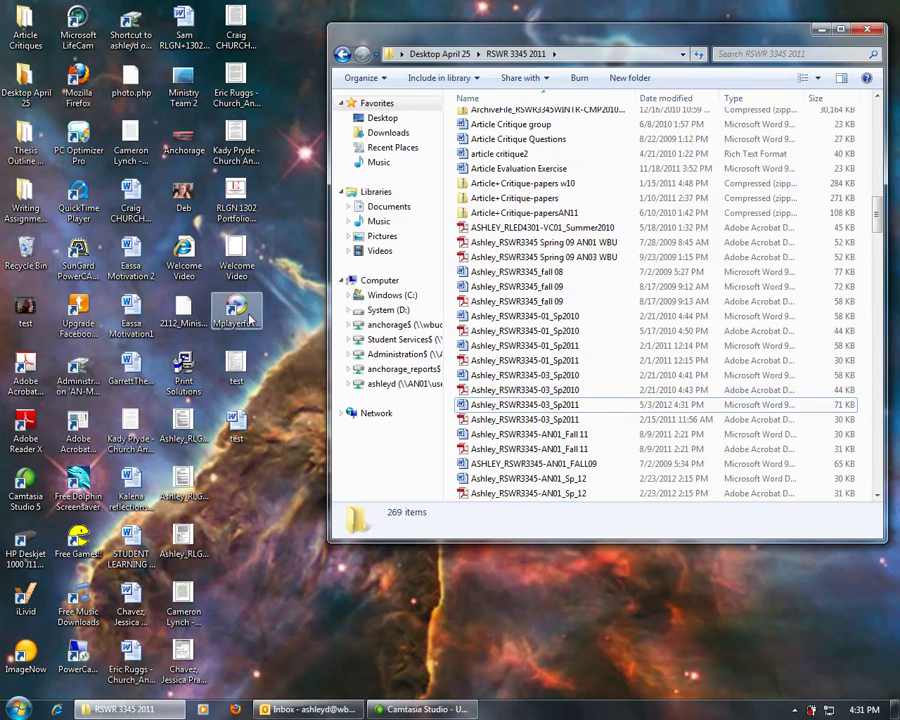
pyautogui.rightClick(237, 423)
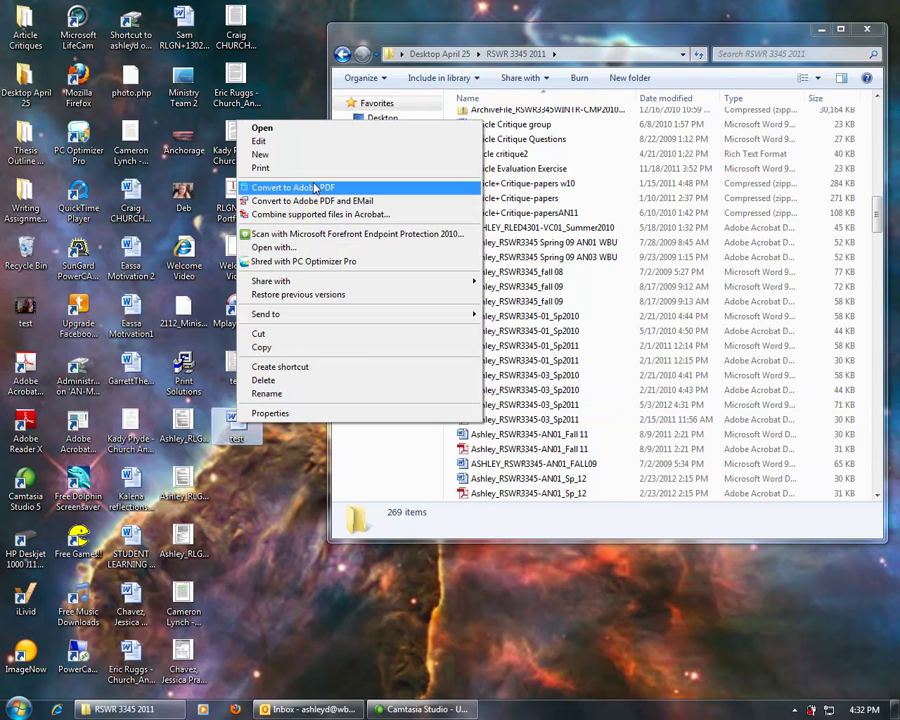
pyautogui.click(281, 188)
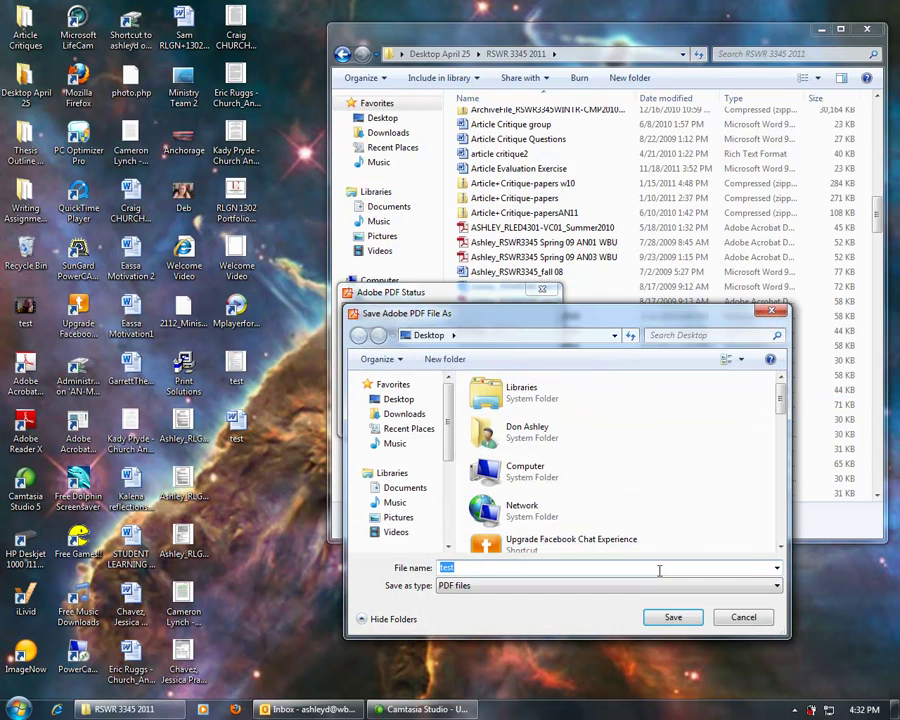
pyautogui.click(672, 619)
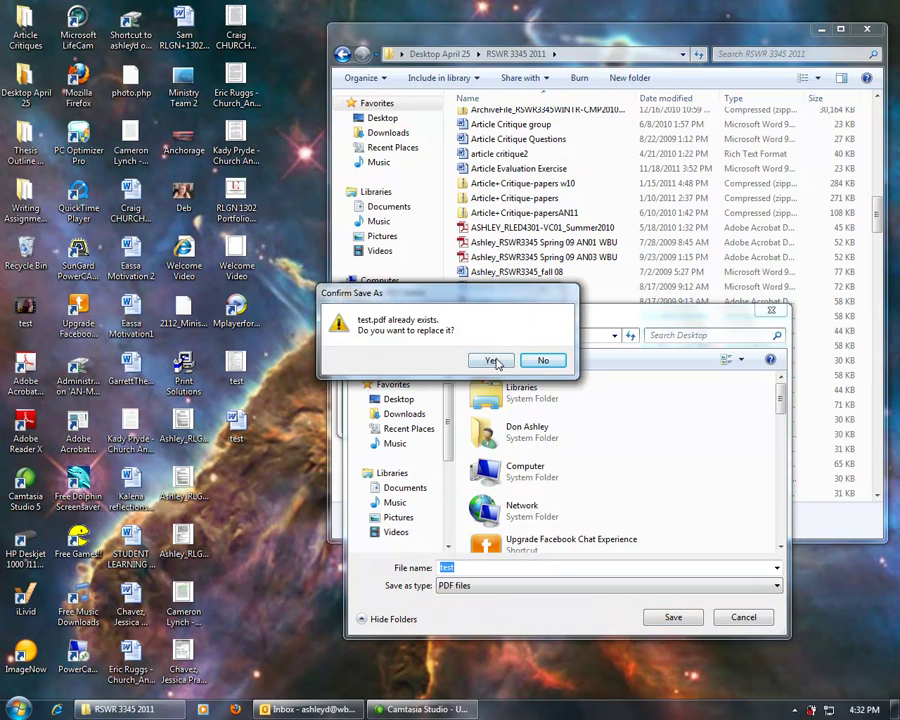
pyautogui.click(491, 360)
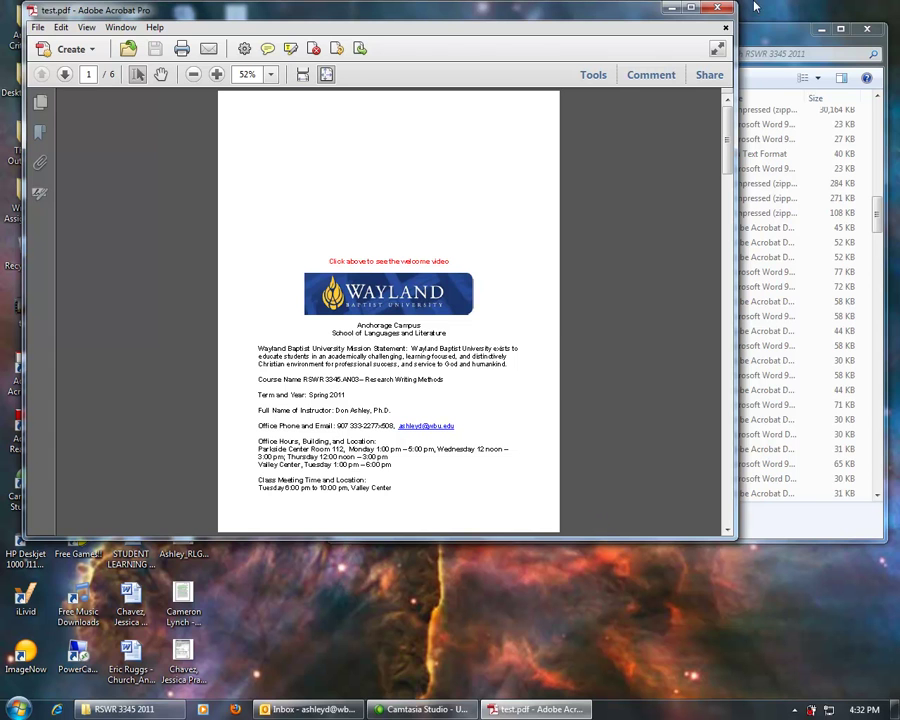
# Step: Maximize test.pdf in Acrobat, then minimize it, close the course folder, and switch to Firefox
pyautogui.doubleClick(483, 6)
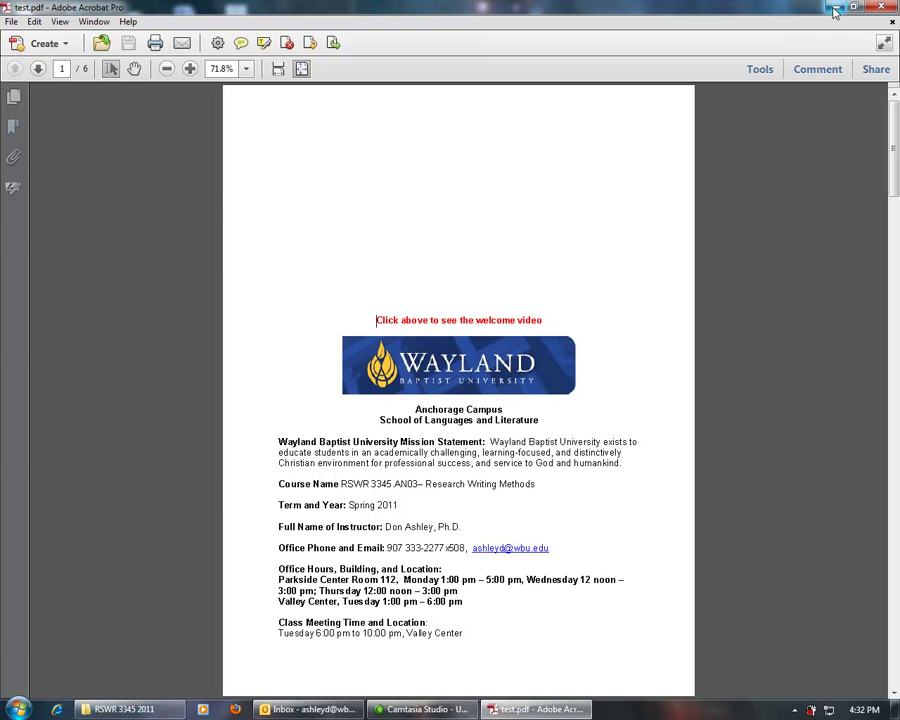
pyautogui.click(834, 11)
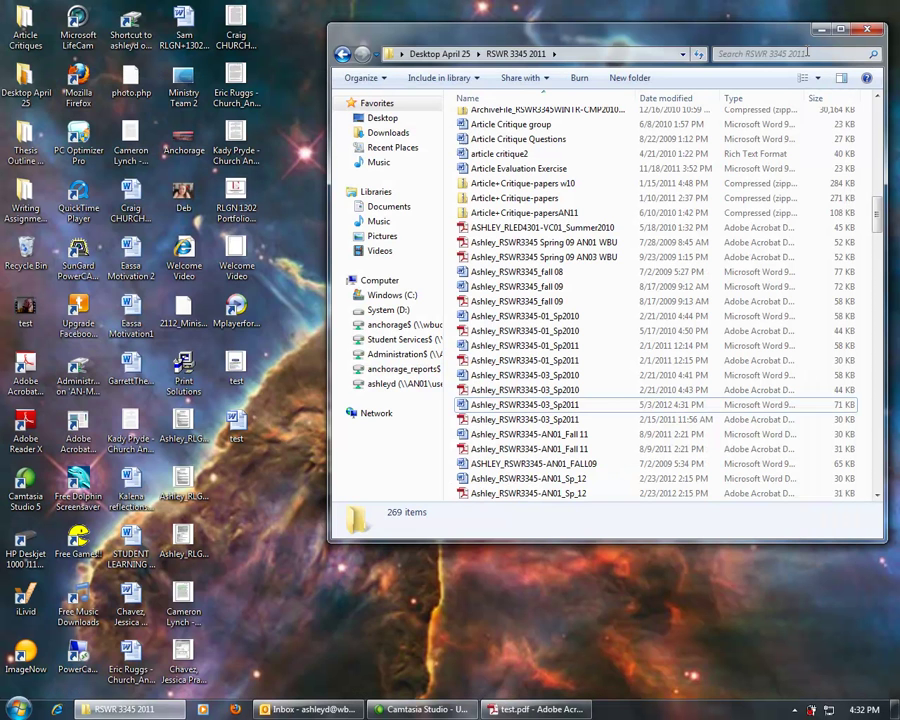
pyautogui.click(866, 30)
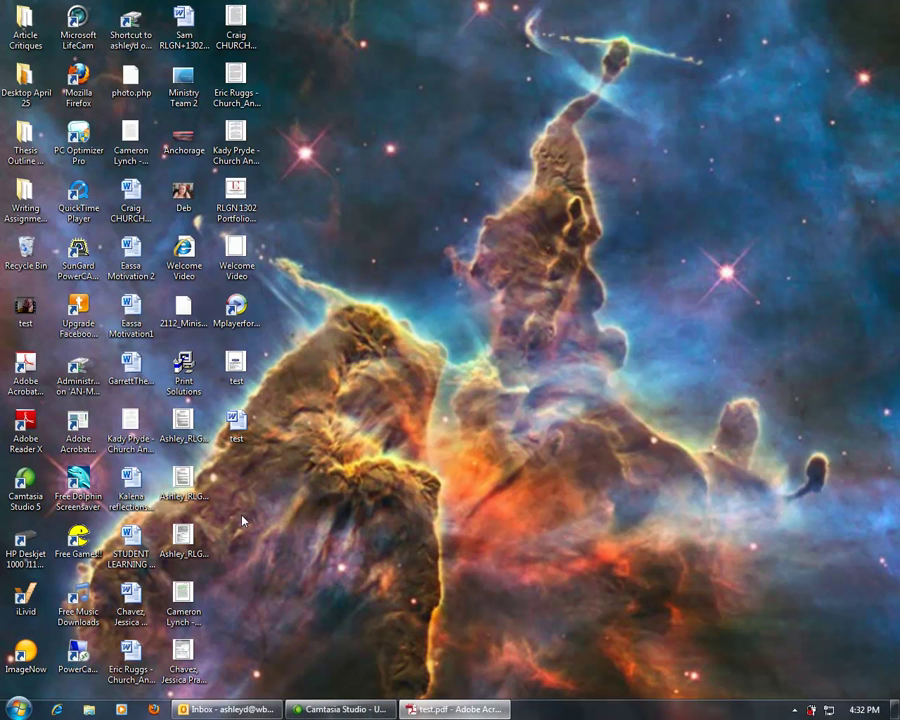
pyautogui.click(153, 709)
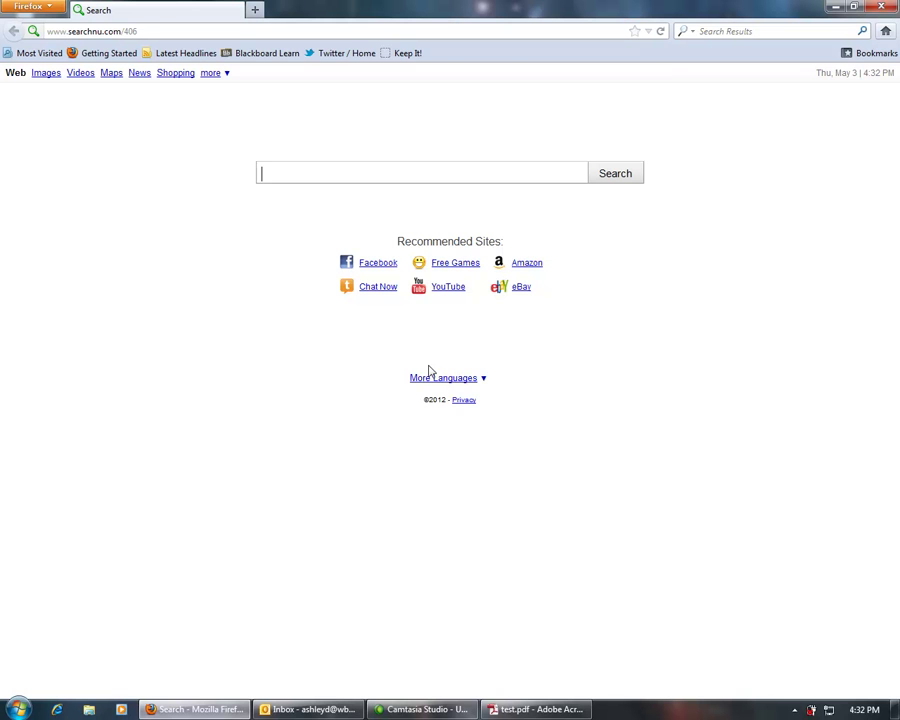
# Step: Go to youtube.com from the address-bar history and start creating an account
pyautogui.click(648, 32)
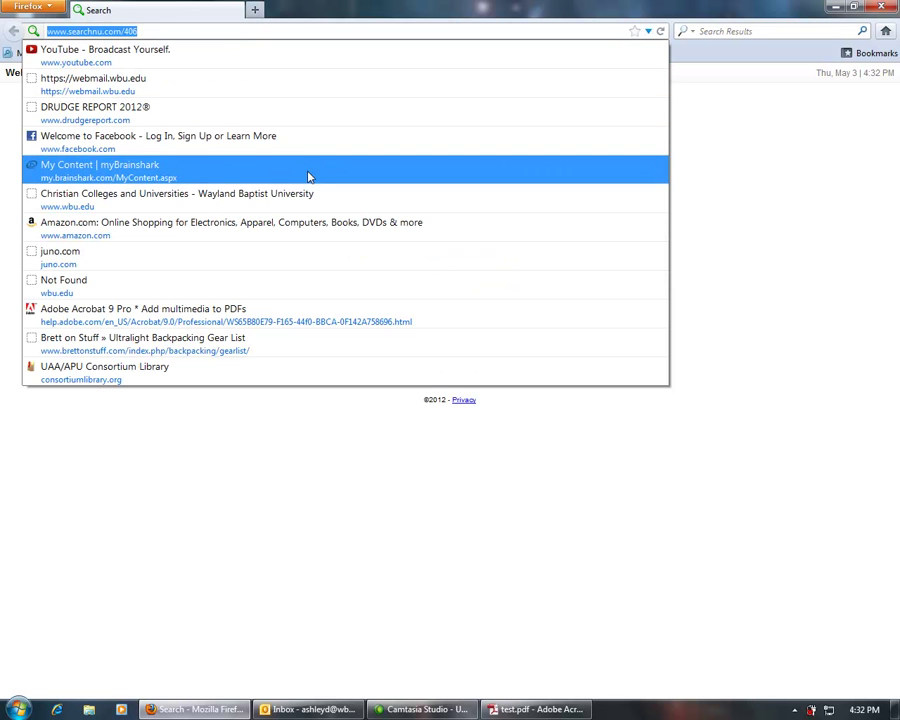
pyautogui.click(285, 55)
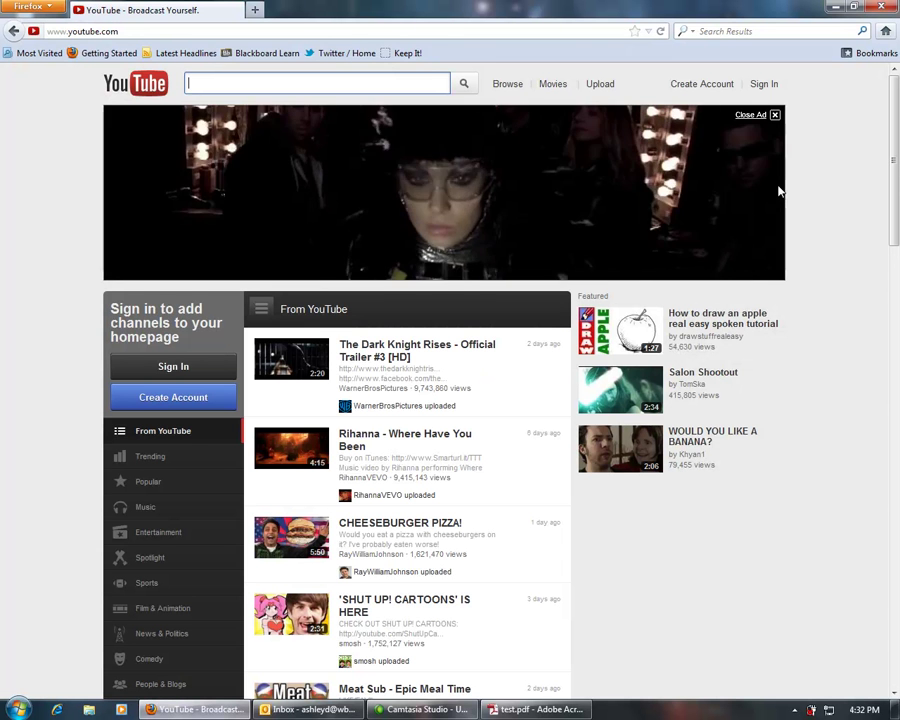
pyautogui.click(694, 86)
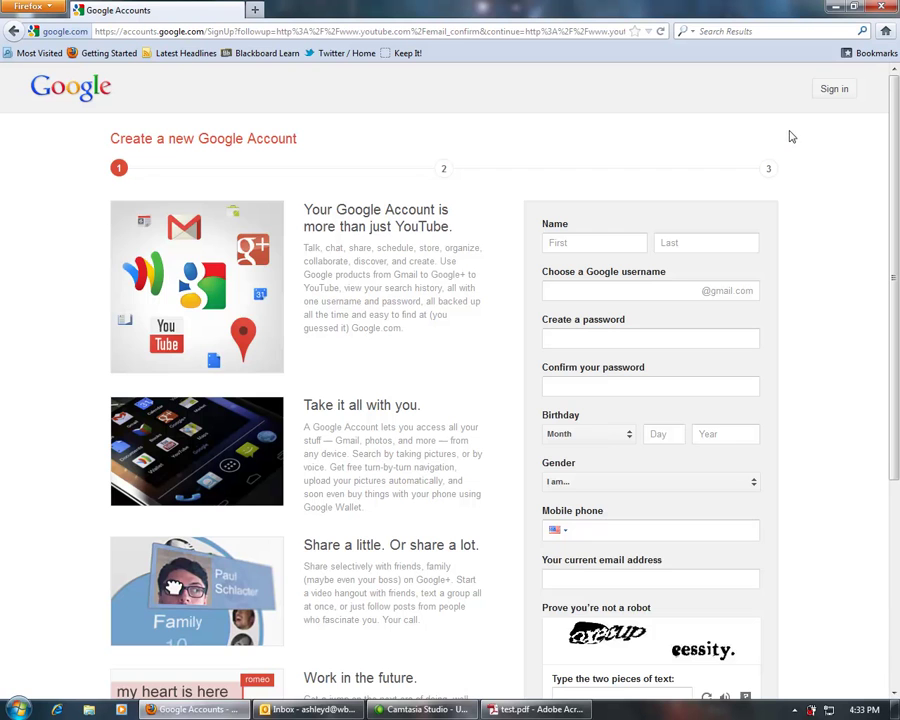
# Step: Sign in to YouTube and open the Upload page's Record from webcam option
pyautogui.click(832, 90)
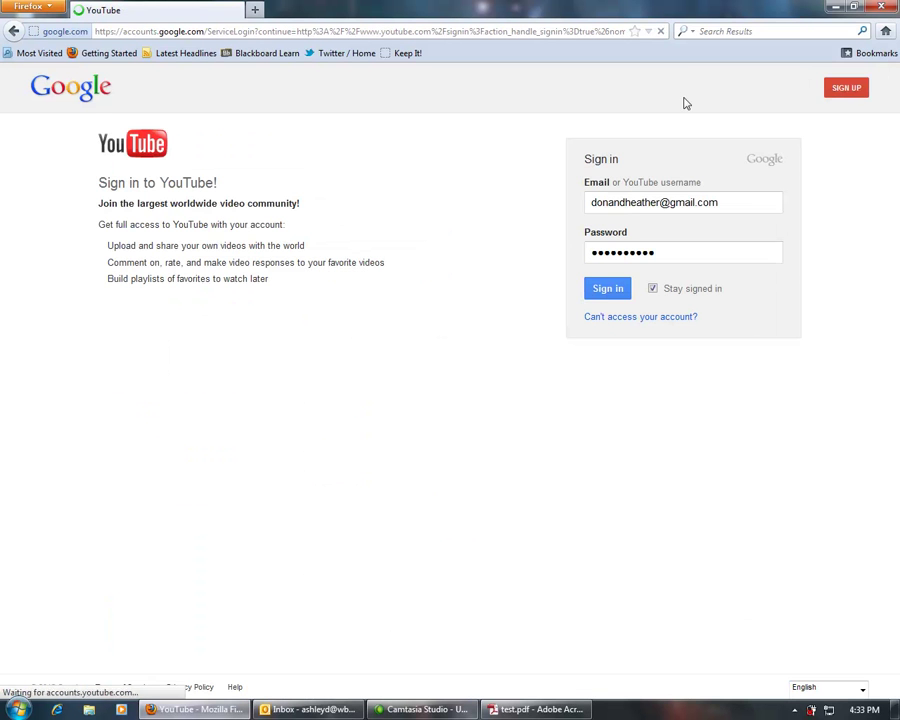
pyautogui.click(617, 287)
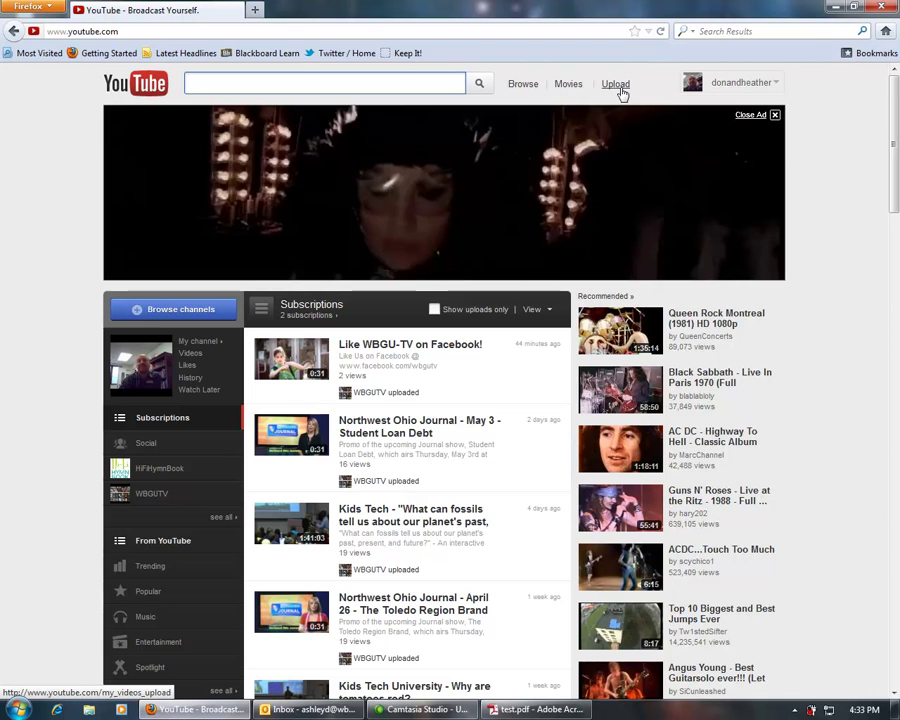
pyautogui.click(619, 88)
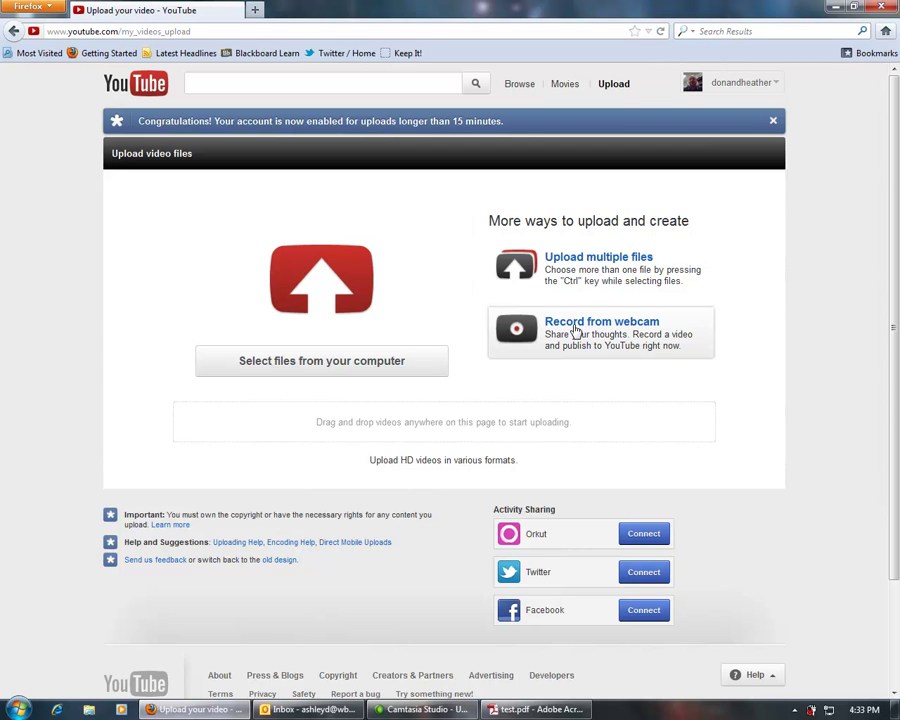
pyautogui.click(575, 330)
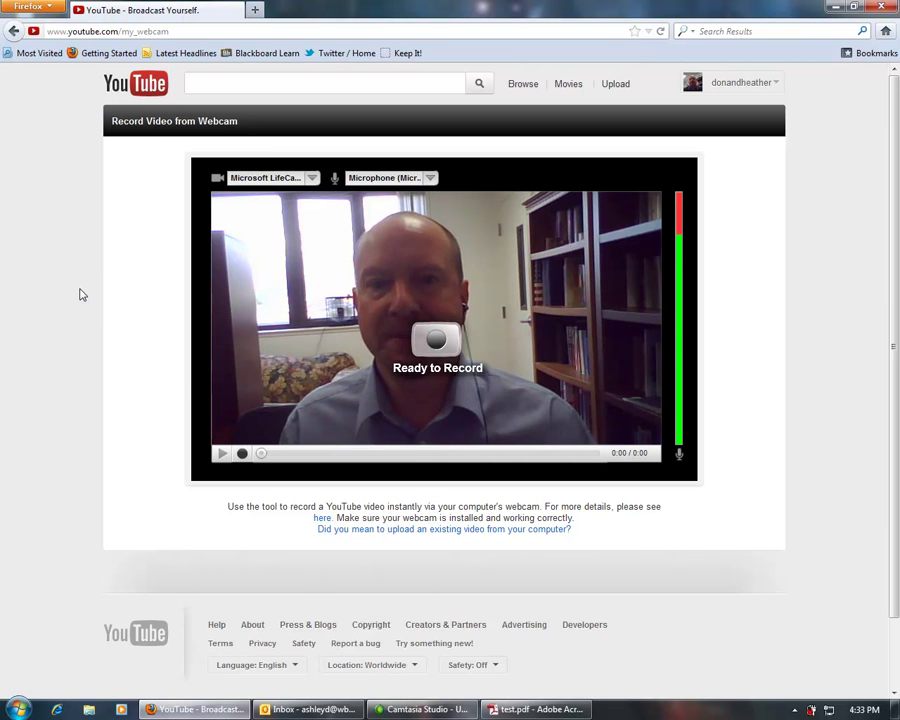
# Step: Record a seven-second webcam greeting clip on YouTube
pyautogui.click(436, 340)
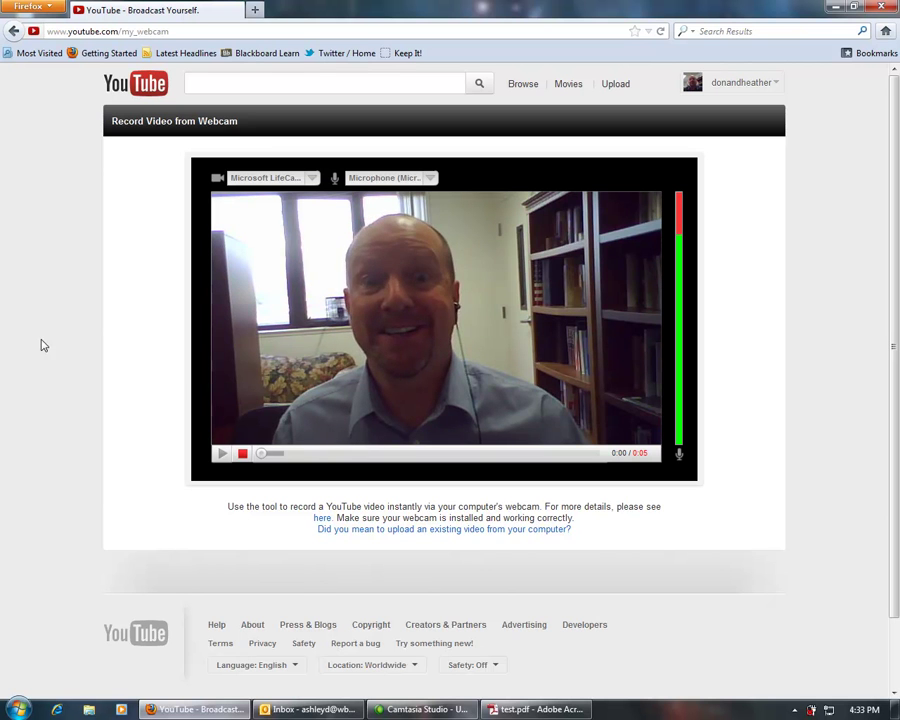
pyautogui.click(242, 453)
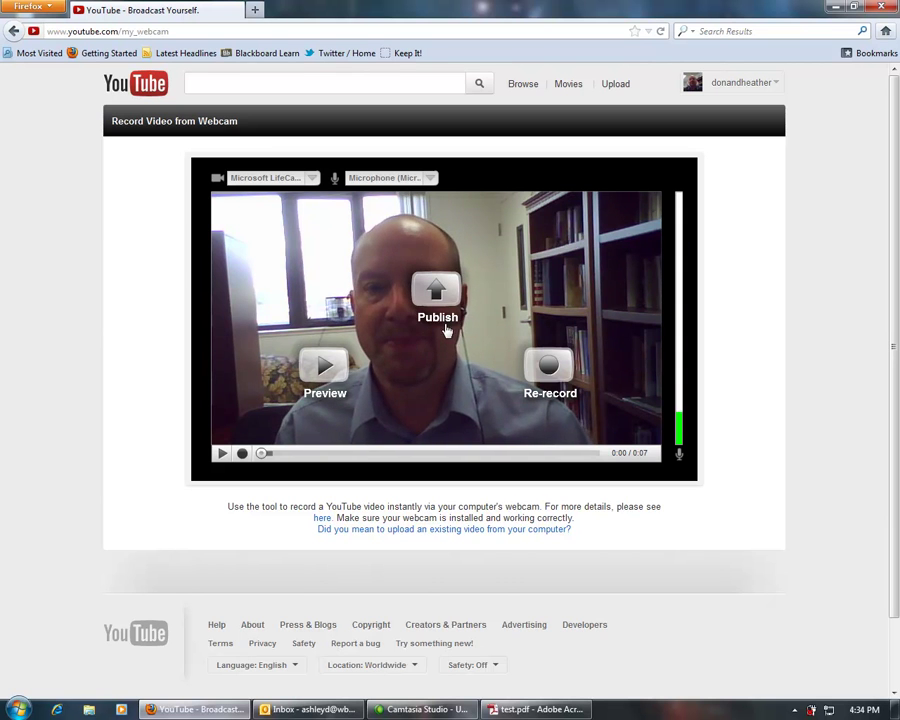
# Step: Publish the webcam clip with the title 'Greeting Test' and view its watch page
pyautogui.click(436, 290)
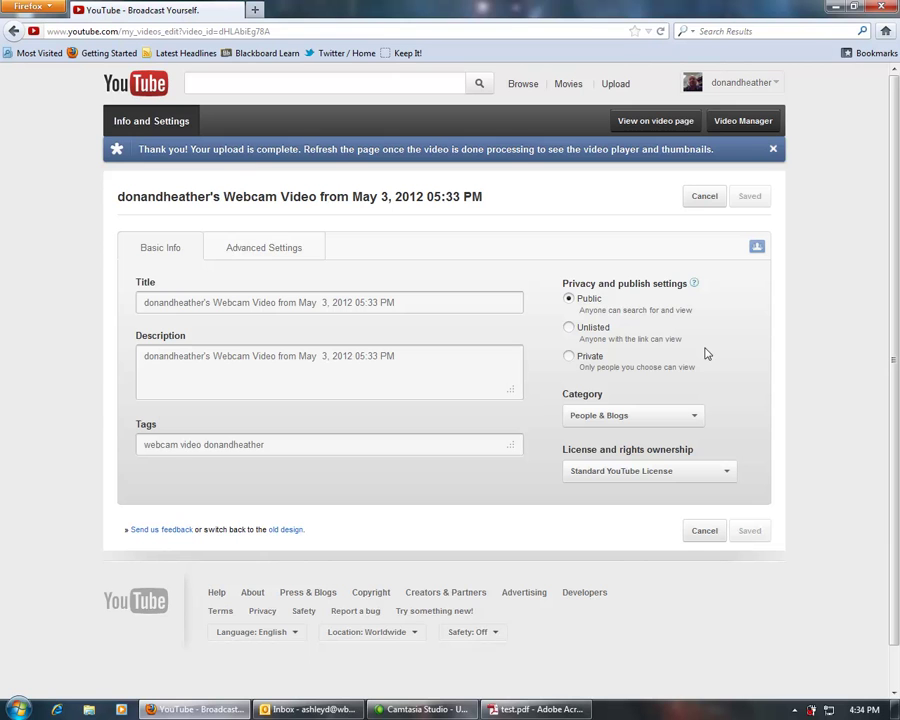
pyautogui.click(397, 306)
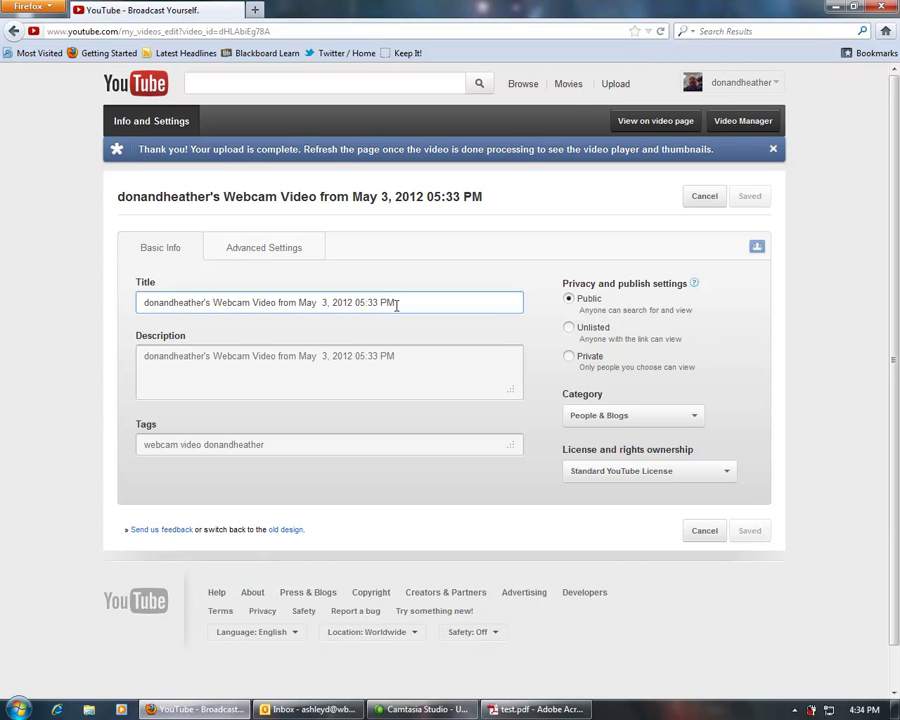
pyautogui.tripleClick(395, 303)
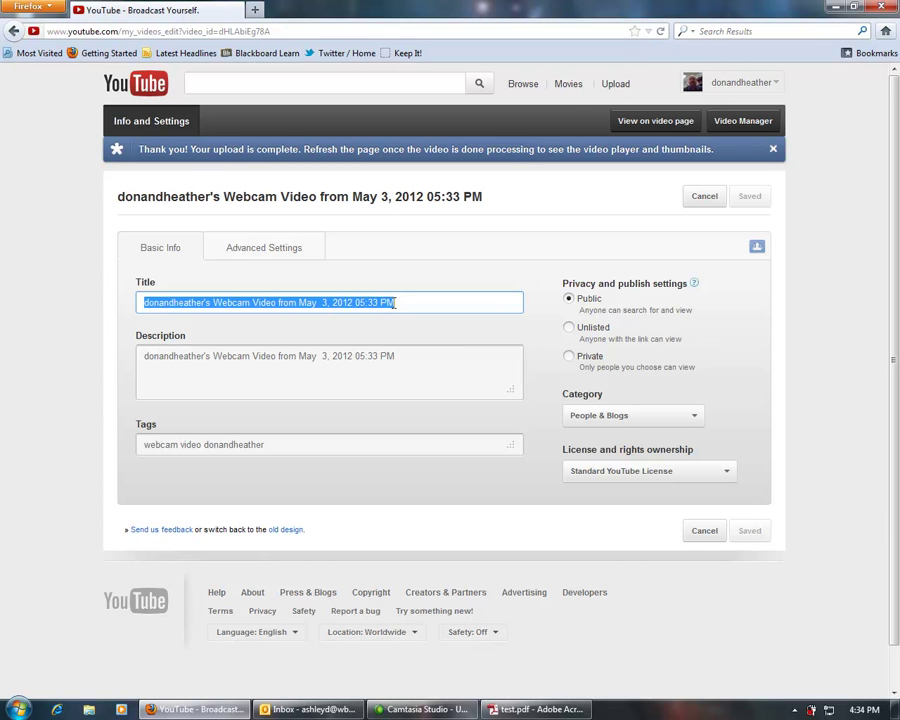
pyautogui.write('Greeting')
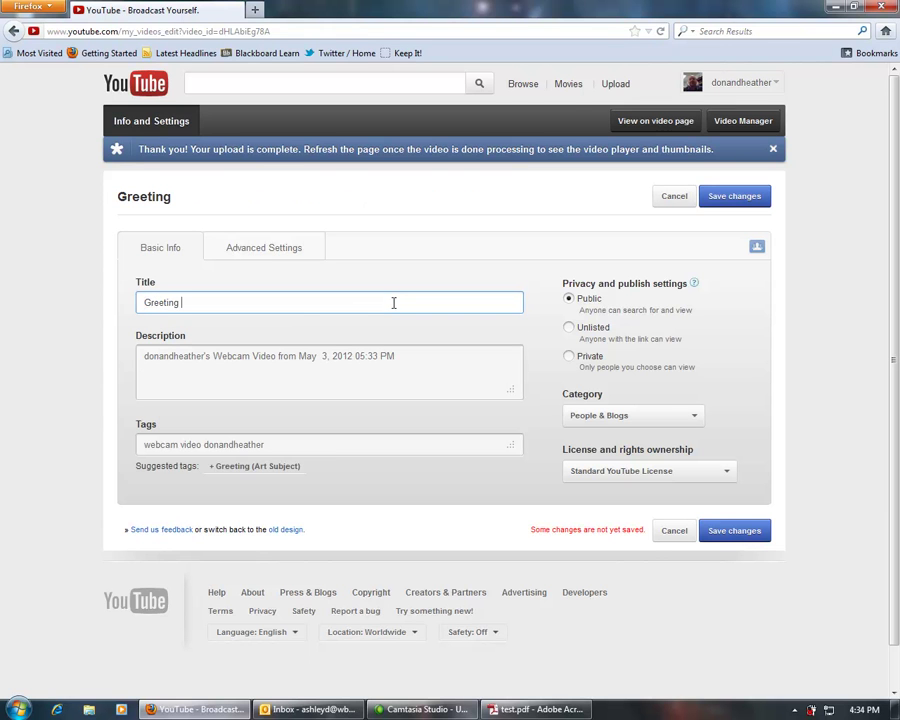
pyautogui.write('t')
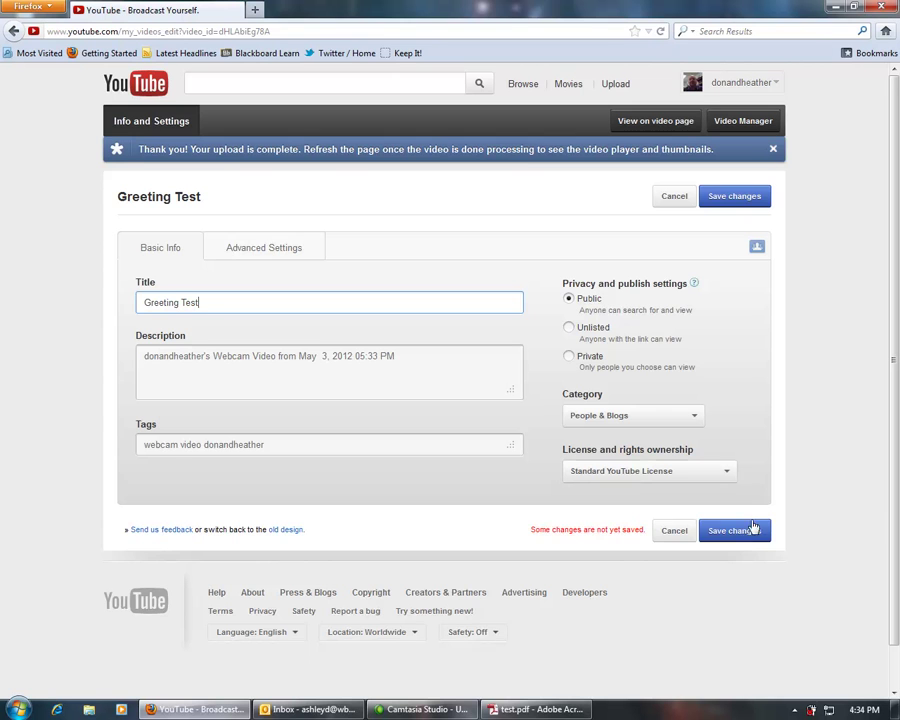
pyautogui.click(741, 538)
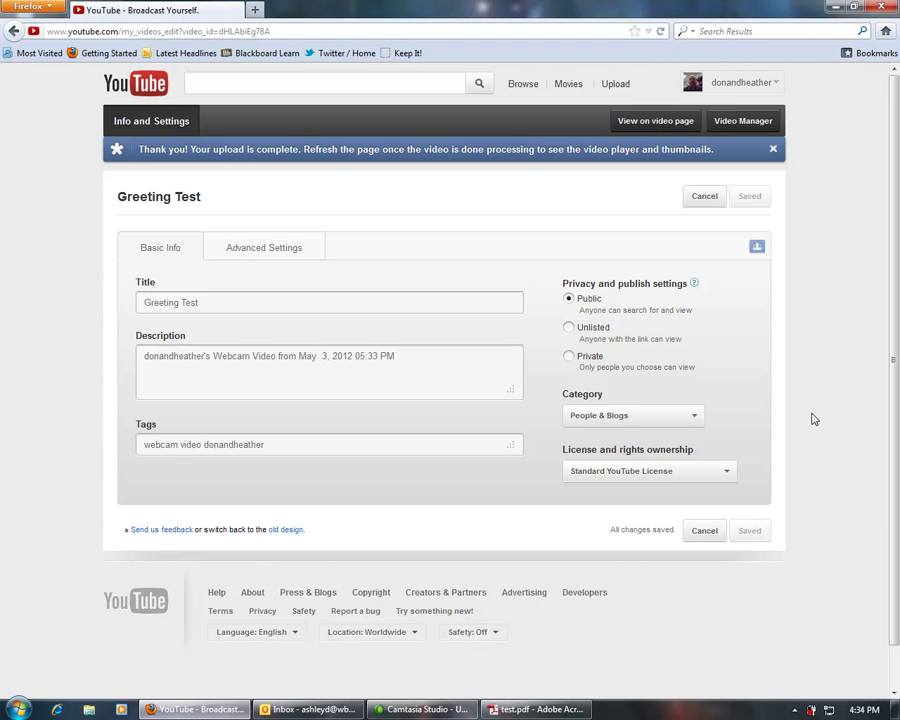
pyautogui.click(656, 124)
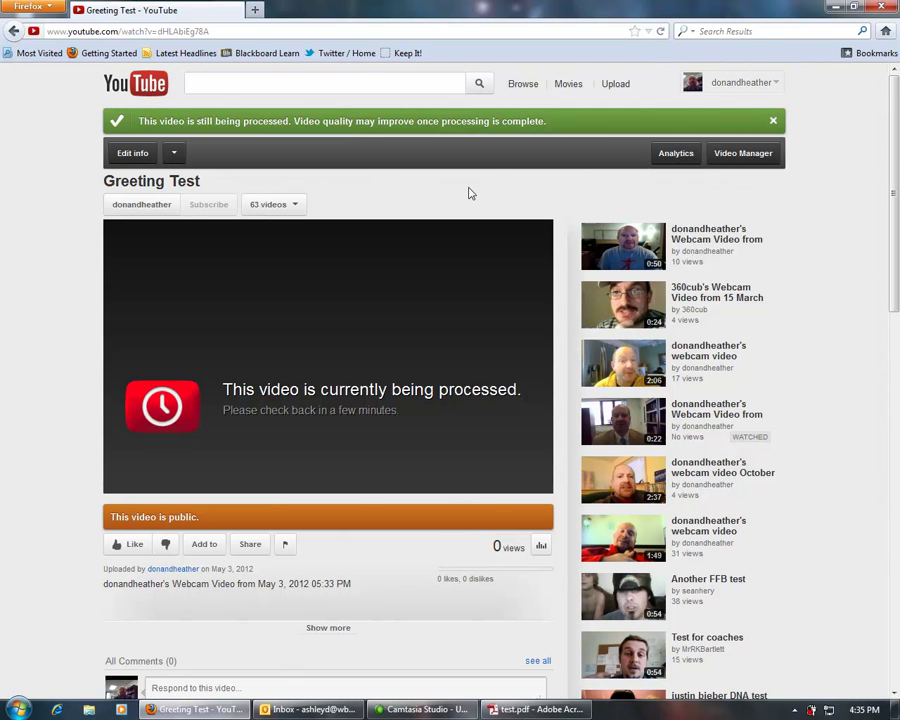
# Step: Reload the Greeting Test watch page so the processed 7-second video plays
pyautogui.click(660, 33)
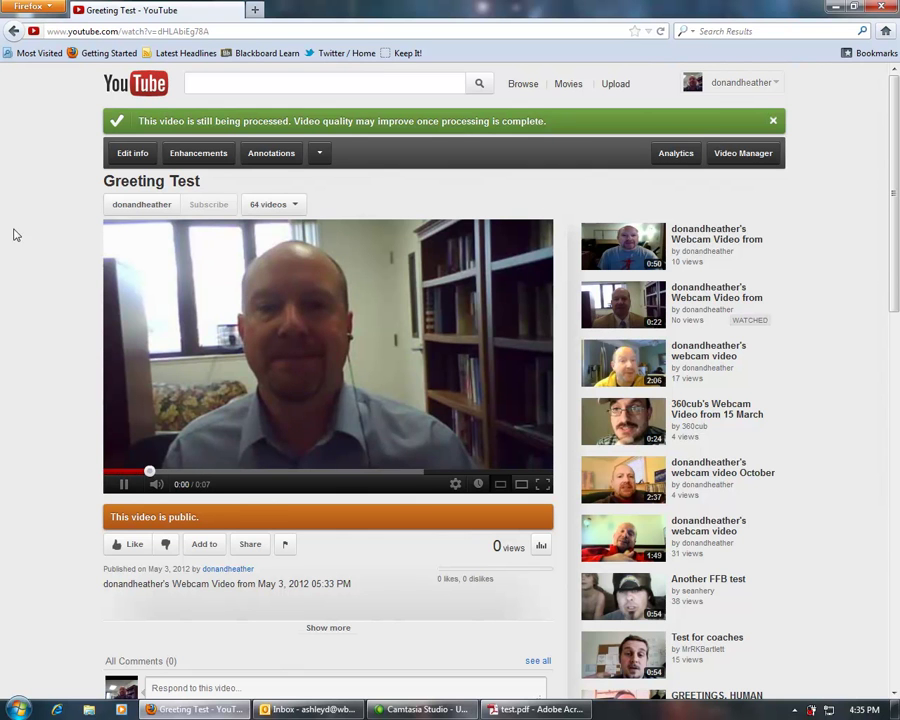
# Step: In Enhancements Quick Fixes, add fill light, raise contrast slightly and warm the colour temperature
pyautogui.click(180, 165)
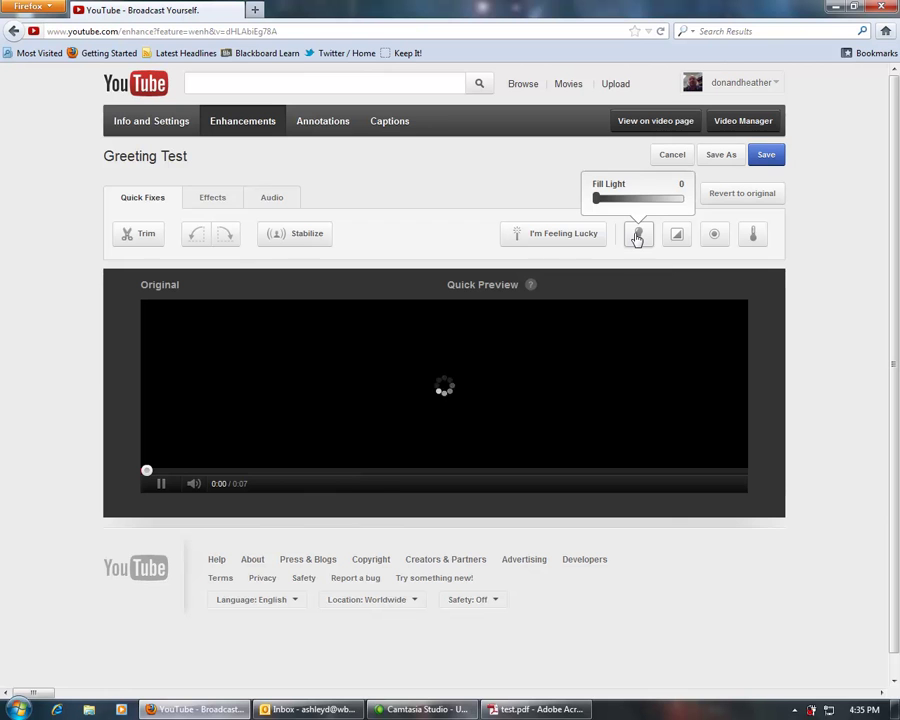
pyautogui.click(627, 203)
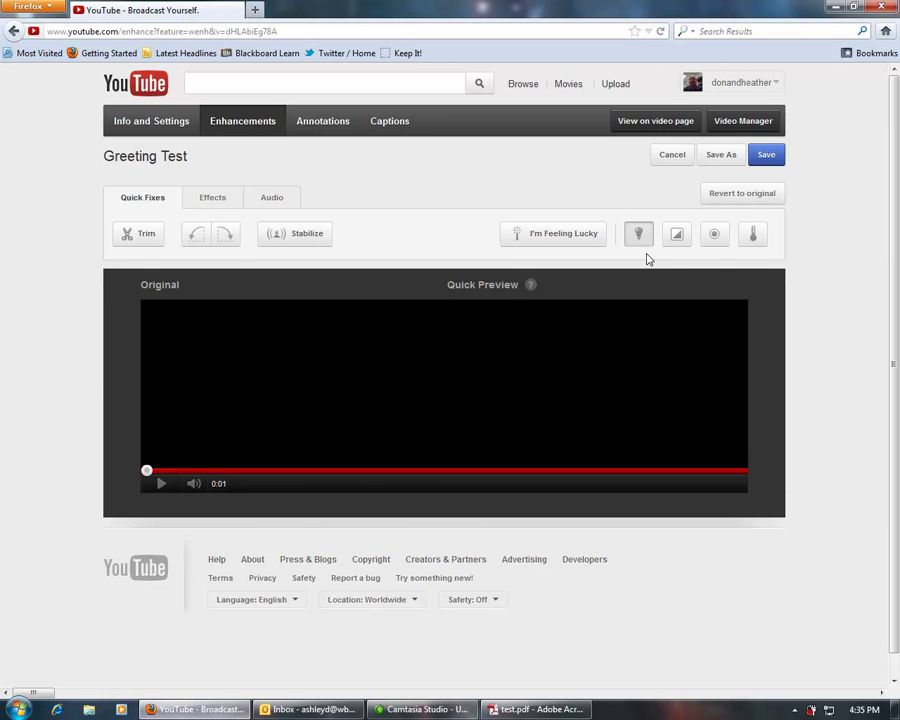
pyautogui.click(632, 199)
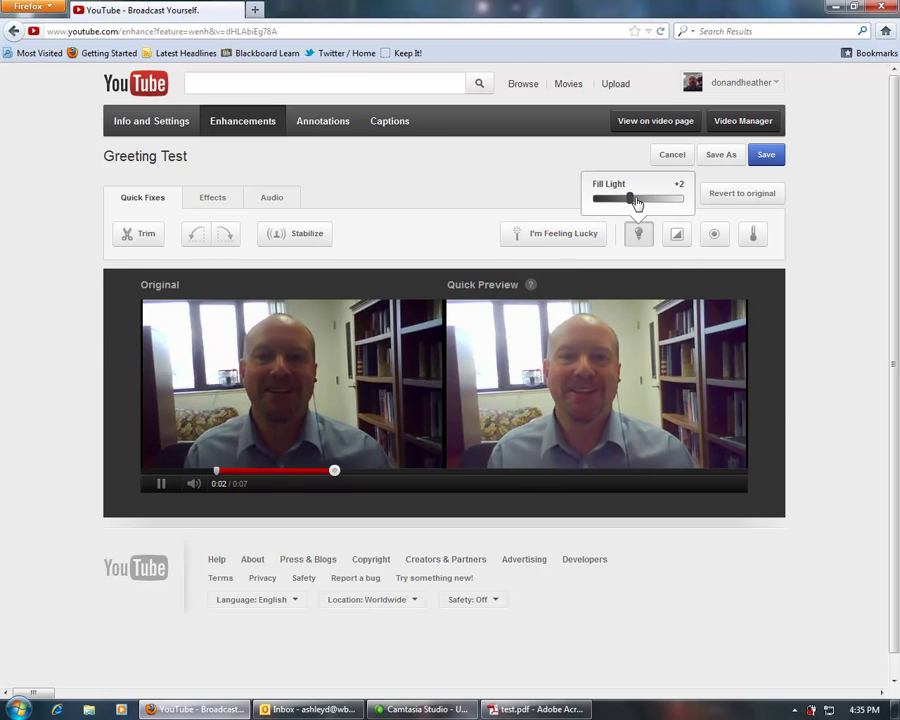
pyautogui.moveTo(632, 199); pyautogui.dragTo(614, 199)
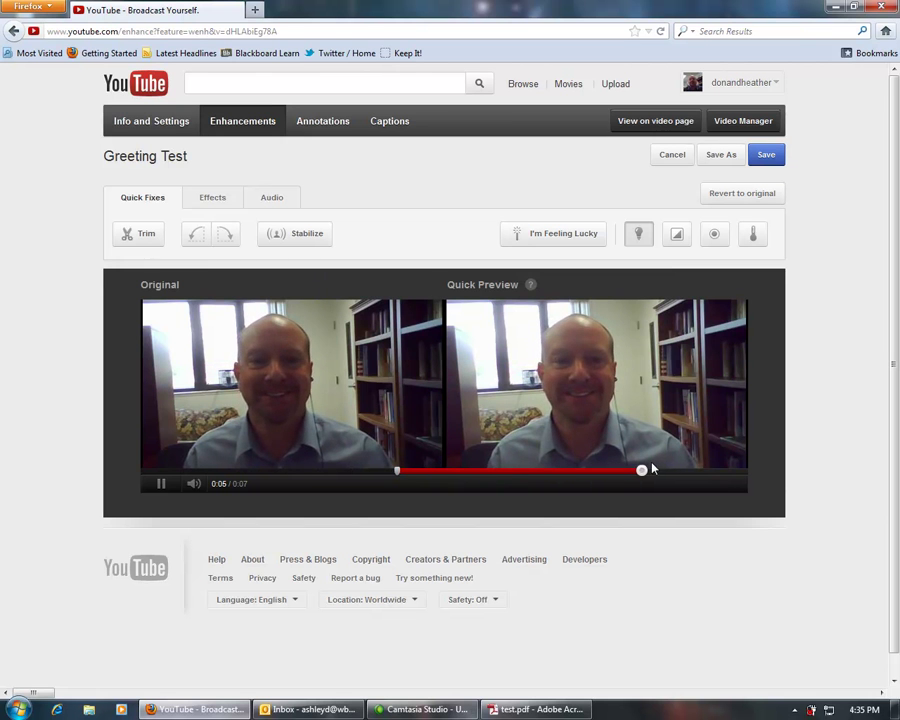
pyautogui.moveTo(677, 233)
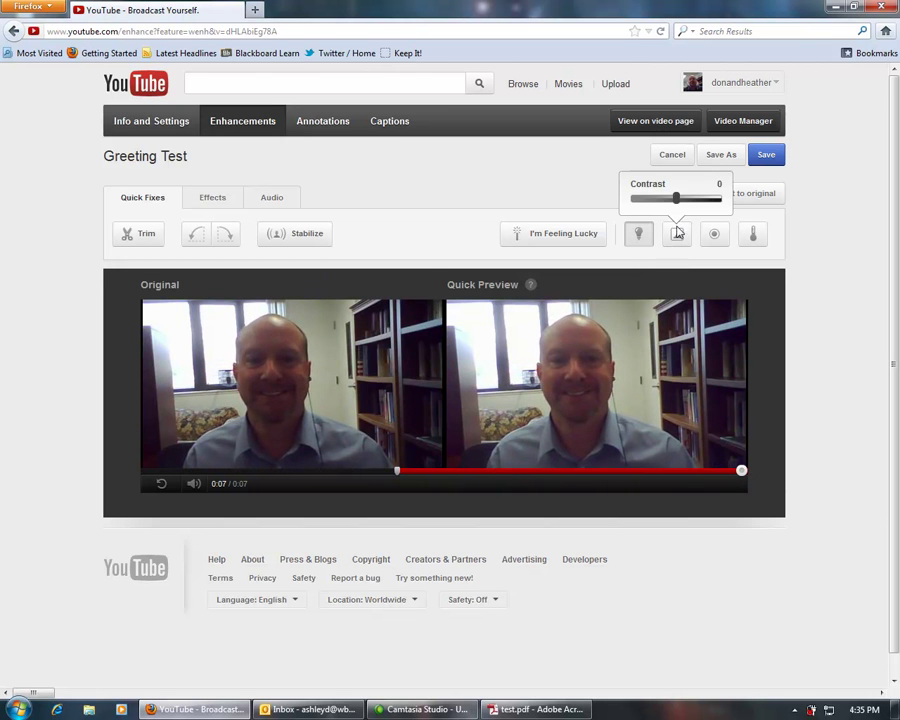
pyautogui.moveTo(689, 206); pyautogui.dragTo(695, 206)
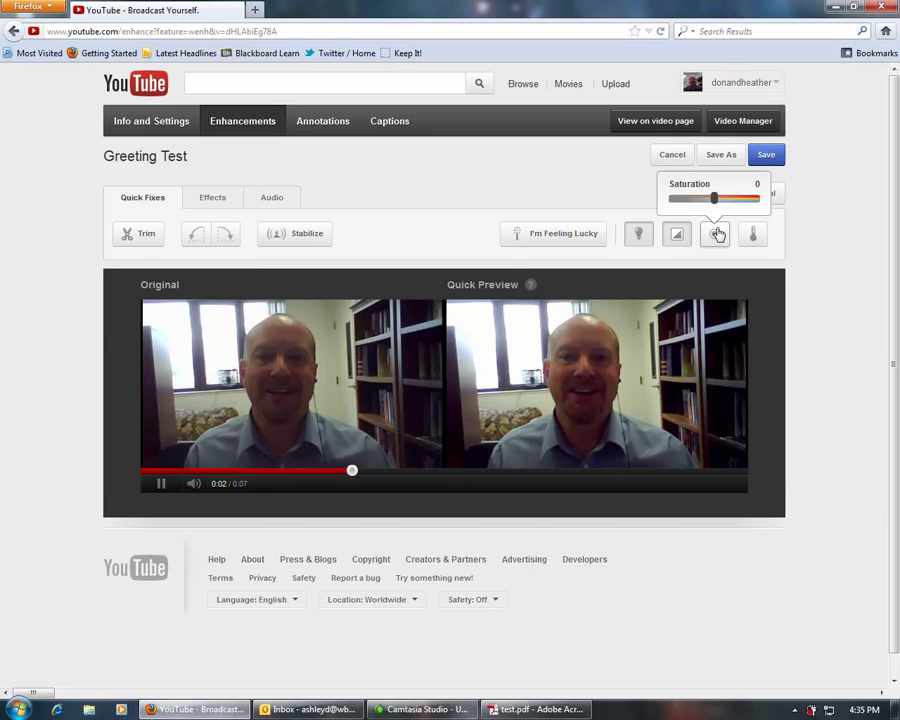
pyautogui.moveTo(753, 234)
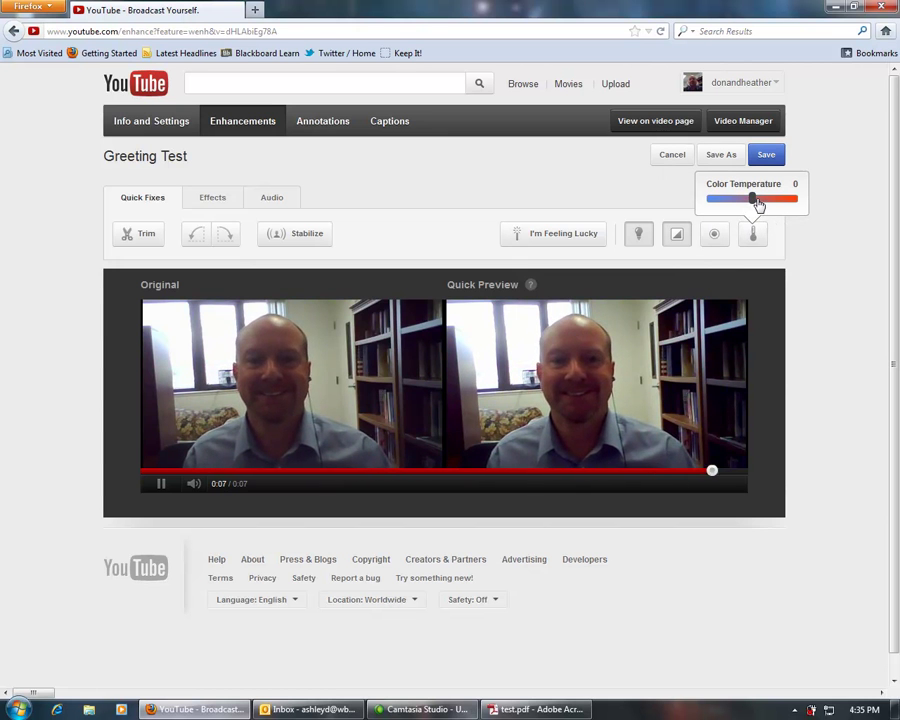
pyautogui.moveTo(756, 204); pyautogui.dragTo(760, 205)
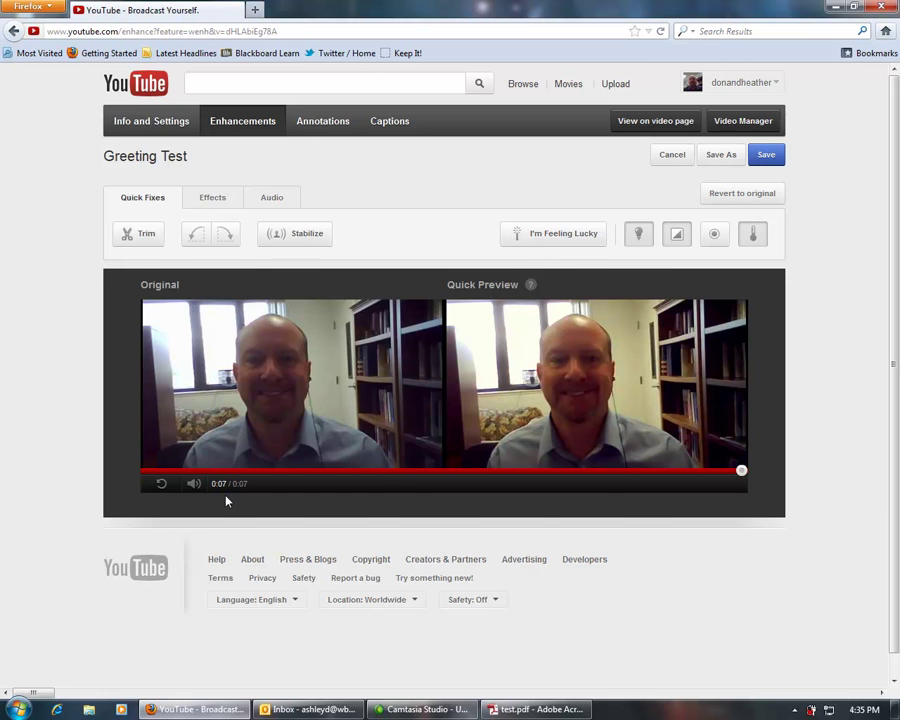
# Step: Save the Greeting Test enhancements and pause the enhanced playback
pyautogui.click(766, 154)
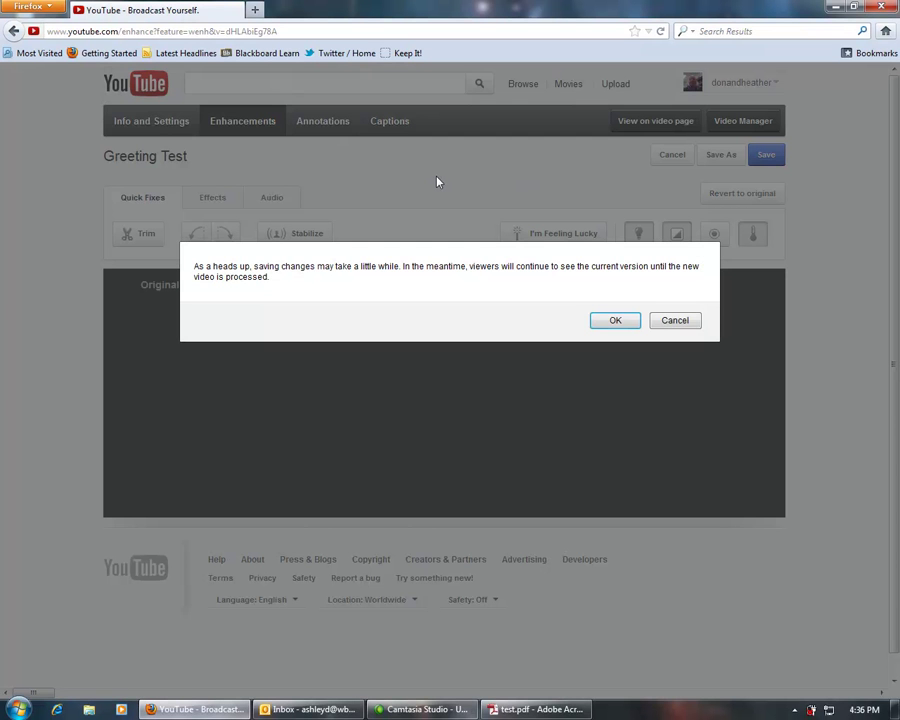
pyautogui.click(607, 321)
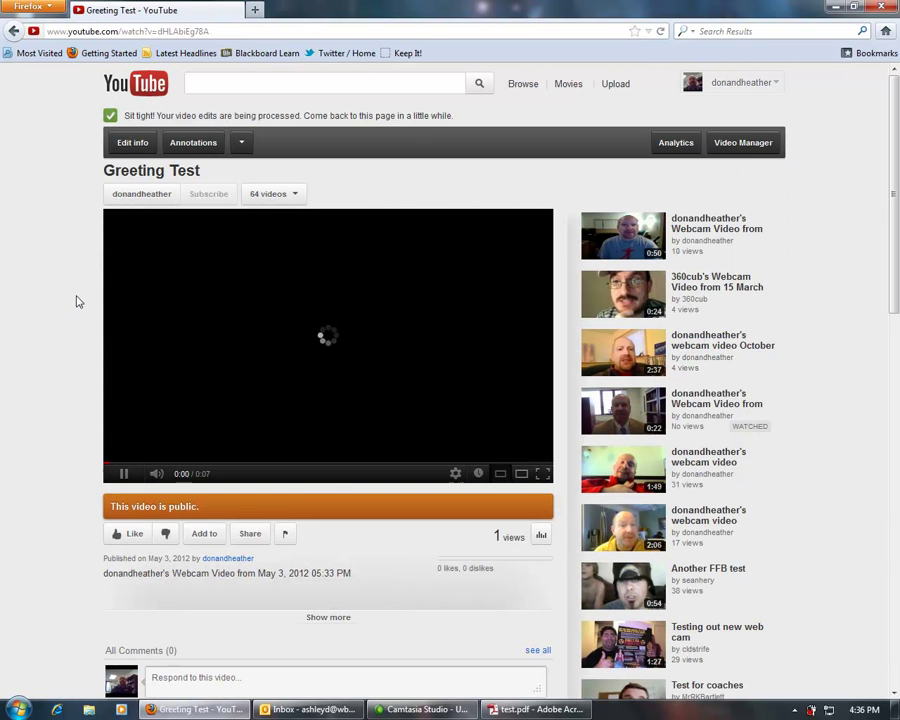
pyautogui.click(124, 473)
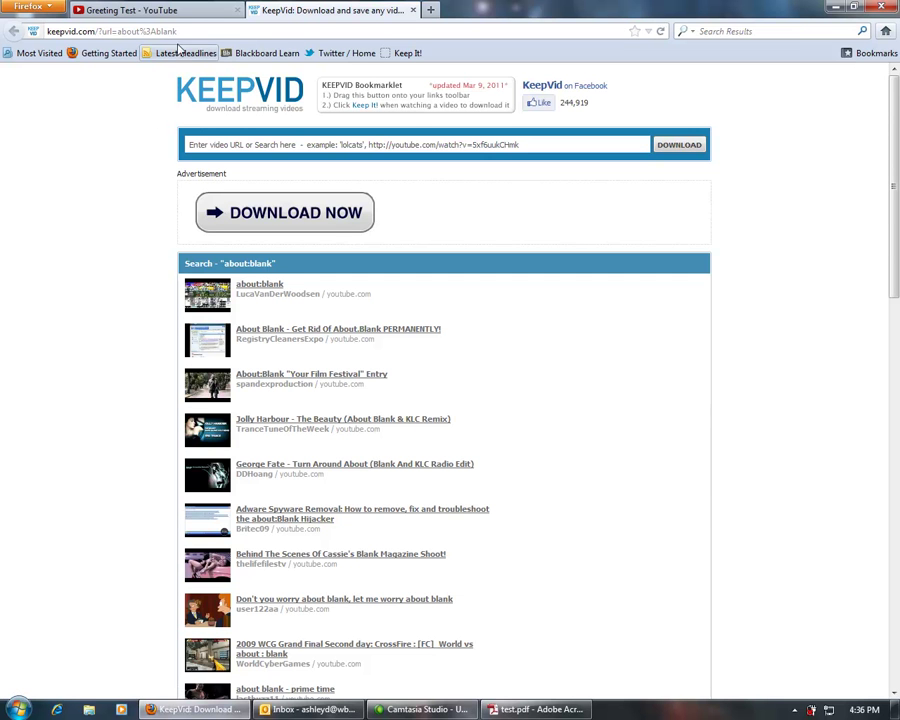
# Step: Copy the Greeting Test video's youtu.be share link
pyautogui.click(197, 15)
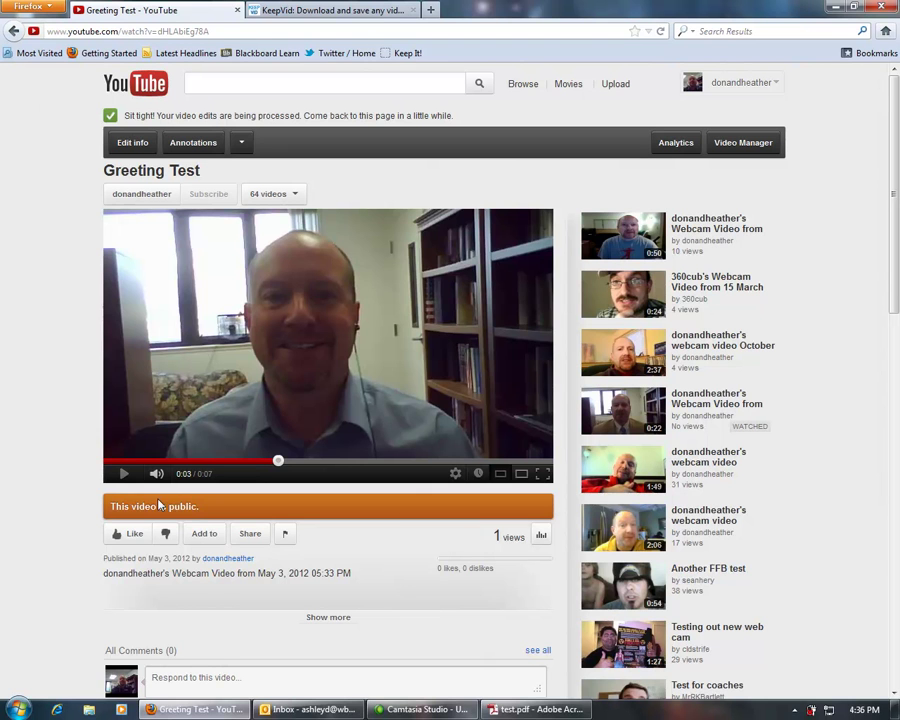
pyautogui.click(250, 533)
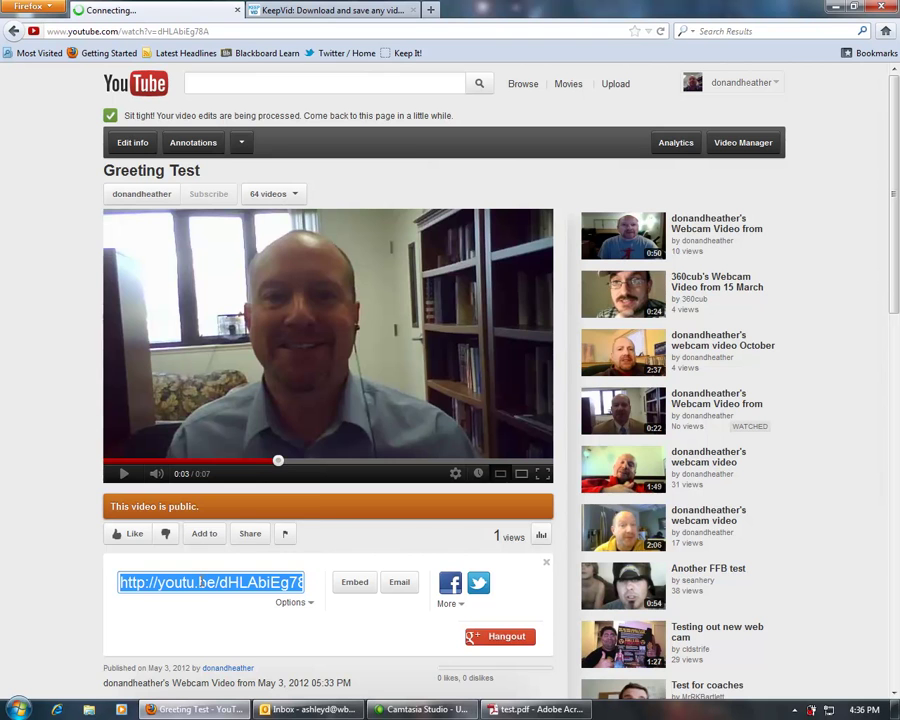
pyautogui.rightClick(201, 582)
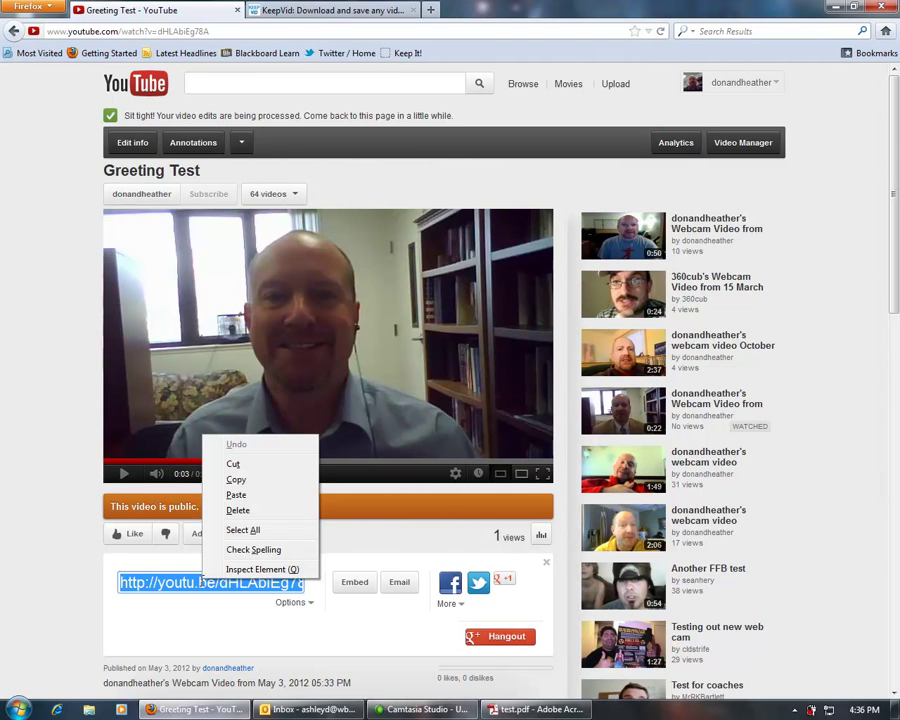
pyautogui.click(240, 479)
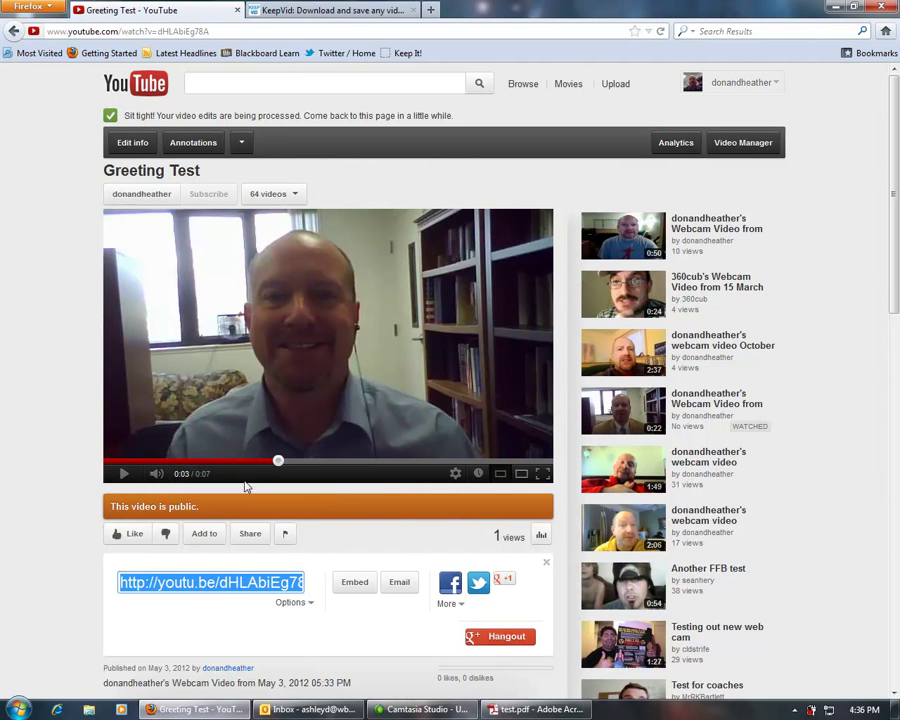
# Step: Paste the youtu.be link into KeepVid and fetch the FLV, MP4, WebM, 3GP and MP3 links
pyautogui.click(368, 12)
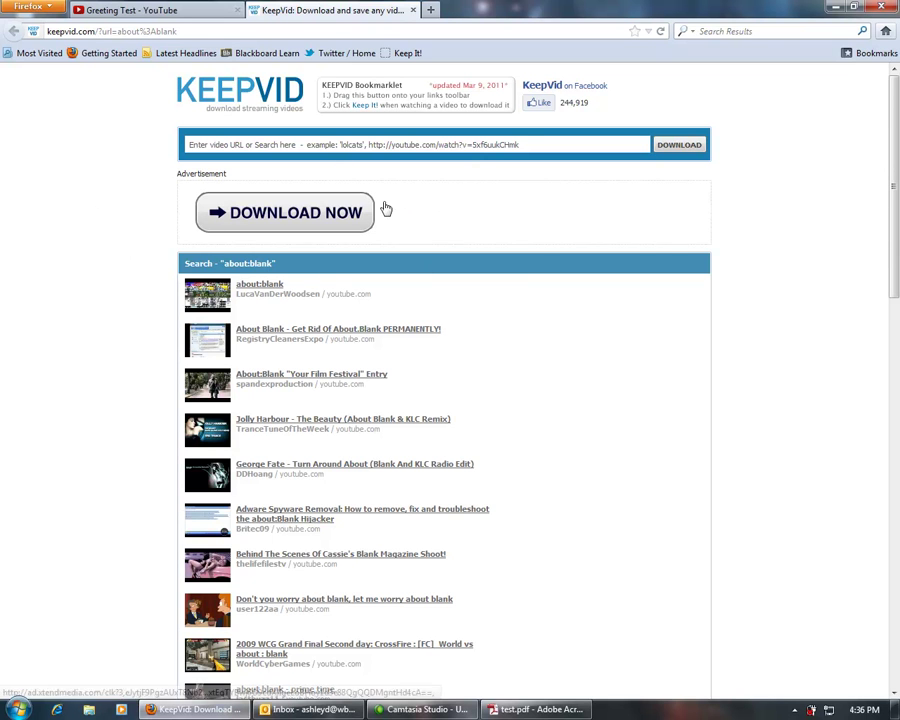
pyautogui.click(275, 145)
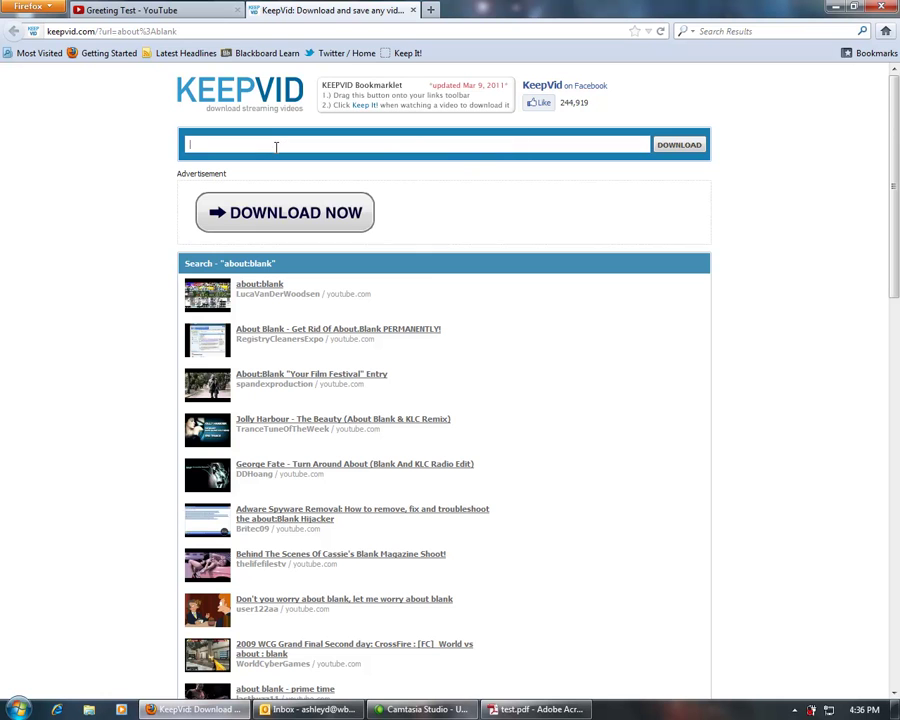
pyautogui.rightClick(275, 145)
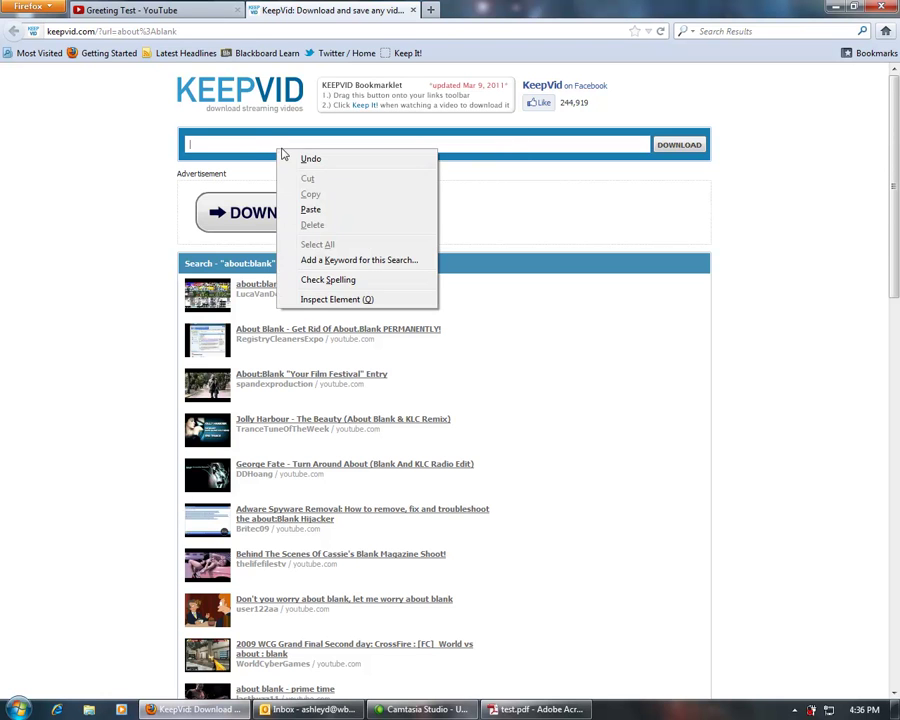
pyautogui.click(310, 206)
pyautogui.click(682, 147)
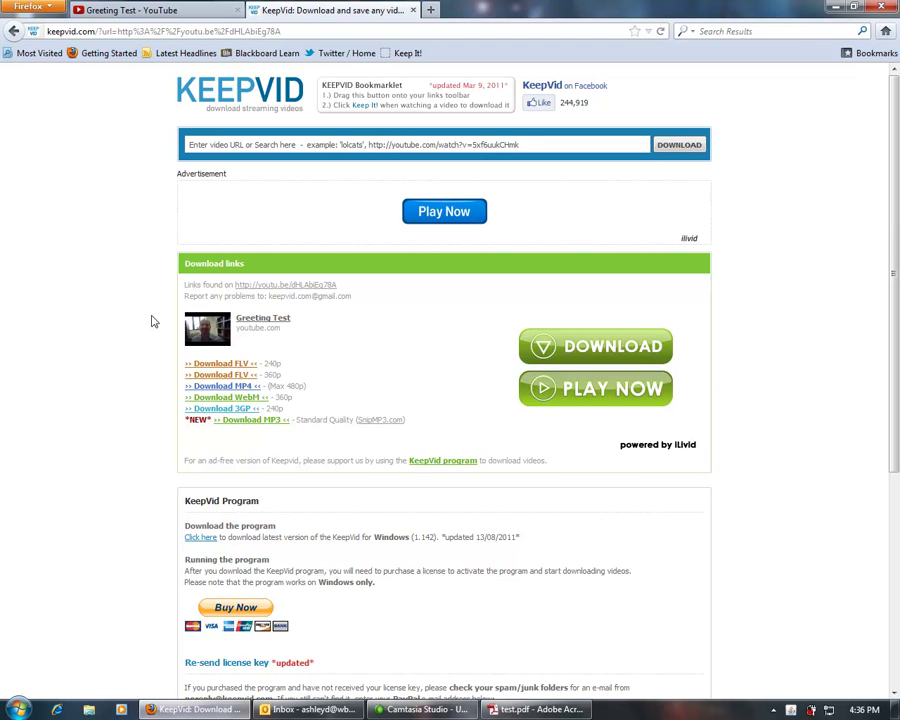
# Step: Save the MP4 version as Greeting Test.mp4 and close the Downloads window
pyautogui.click(217, 389)
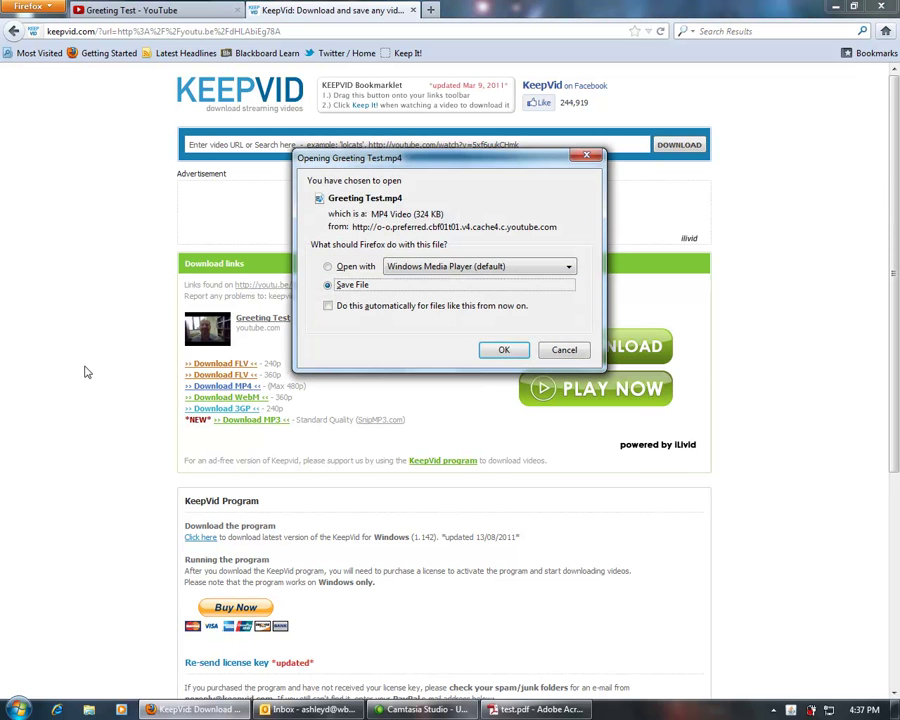
pyautogui.click(507, 357)
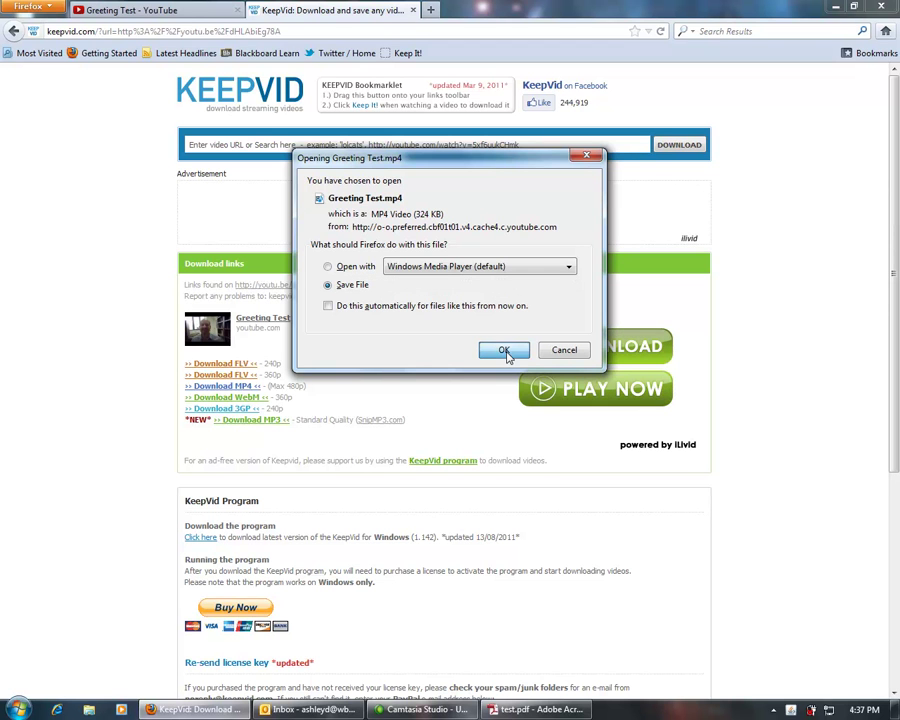
pyautogui.click(504, 352)
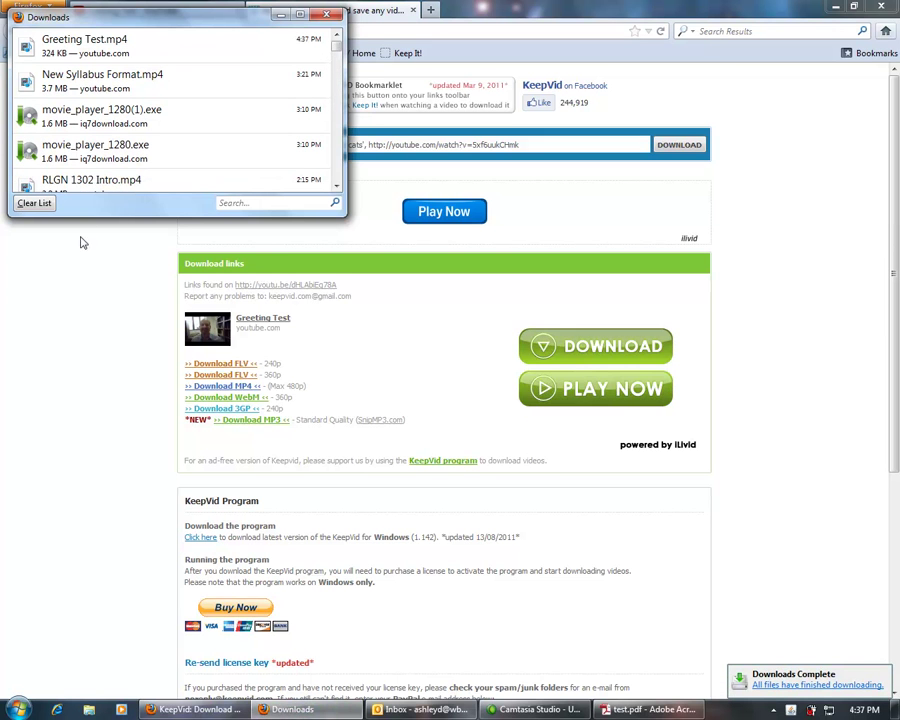
pyautogui.click(325, 16)
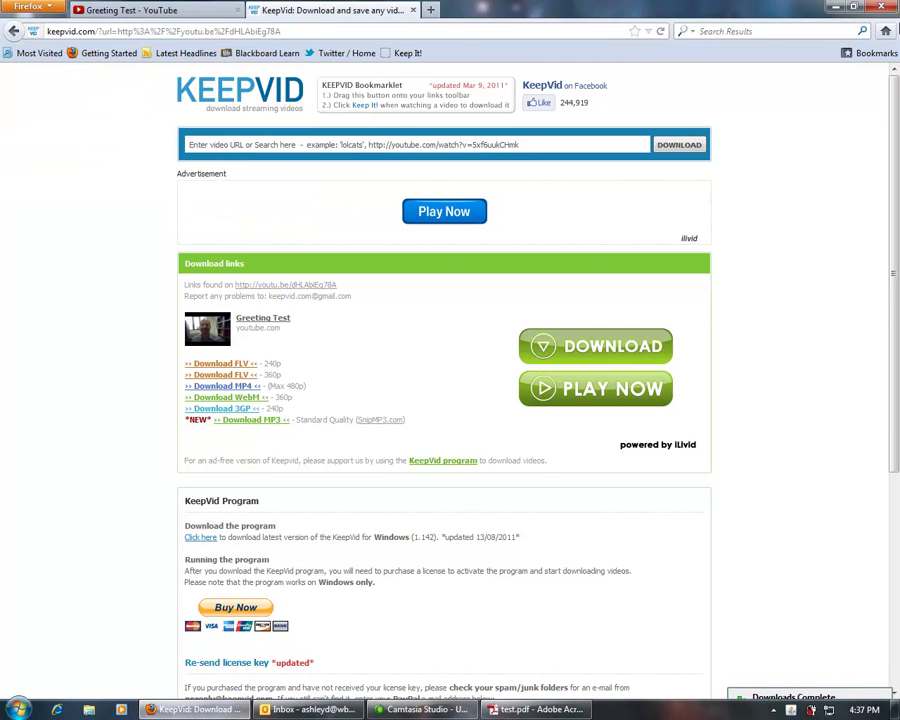
# Step: Embed Greeting Test.mp4 in a video frame drawn above the red caption in test.pdf
pyautogui.click(834, 8)
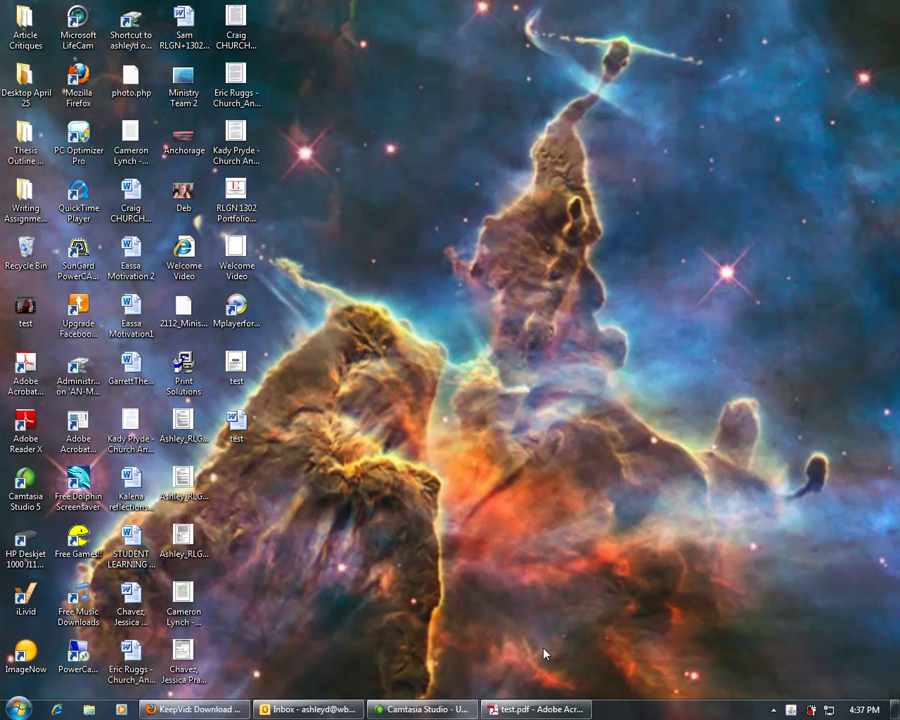
pyautogui.click(535, 709)
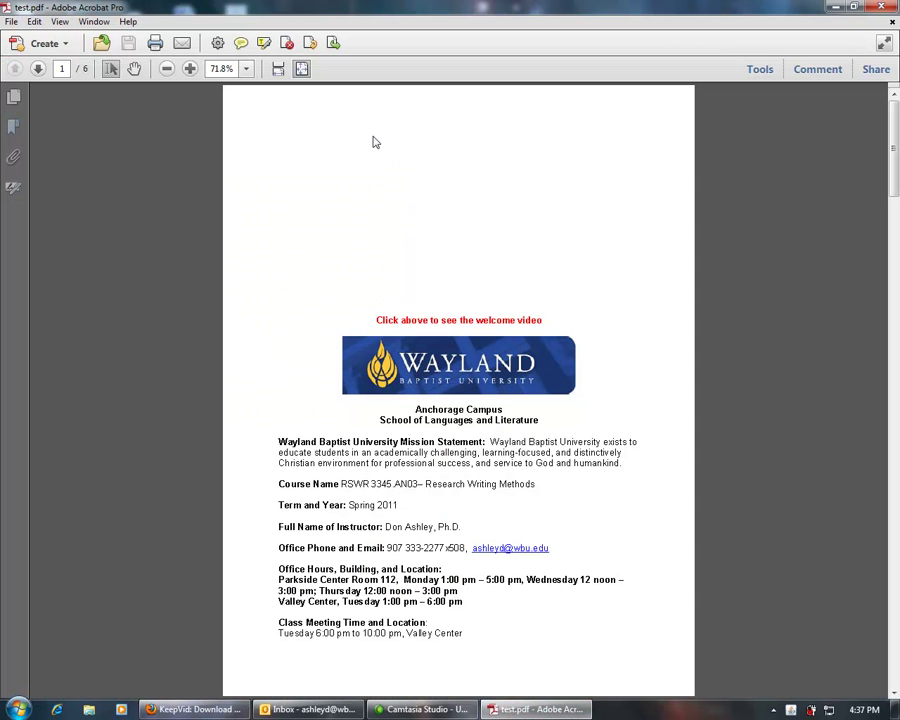
pyautogui.click(759, 70)
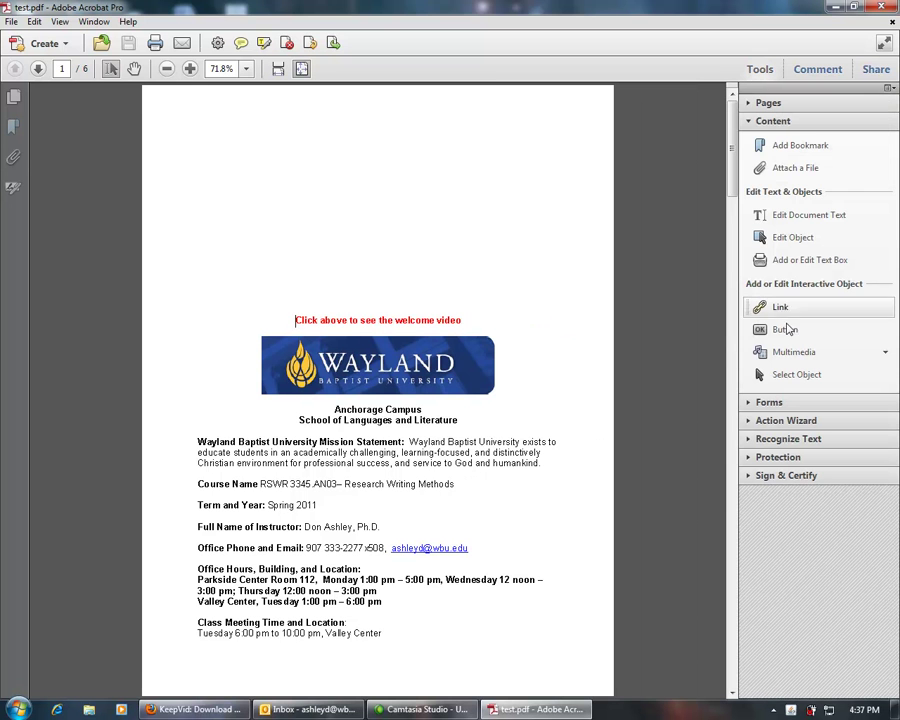
pyautogui.click(879, 356)
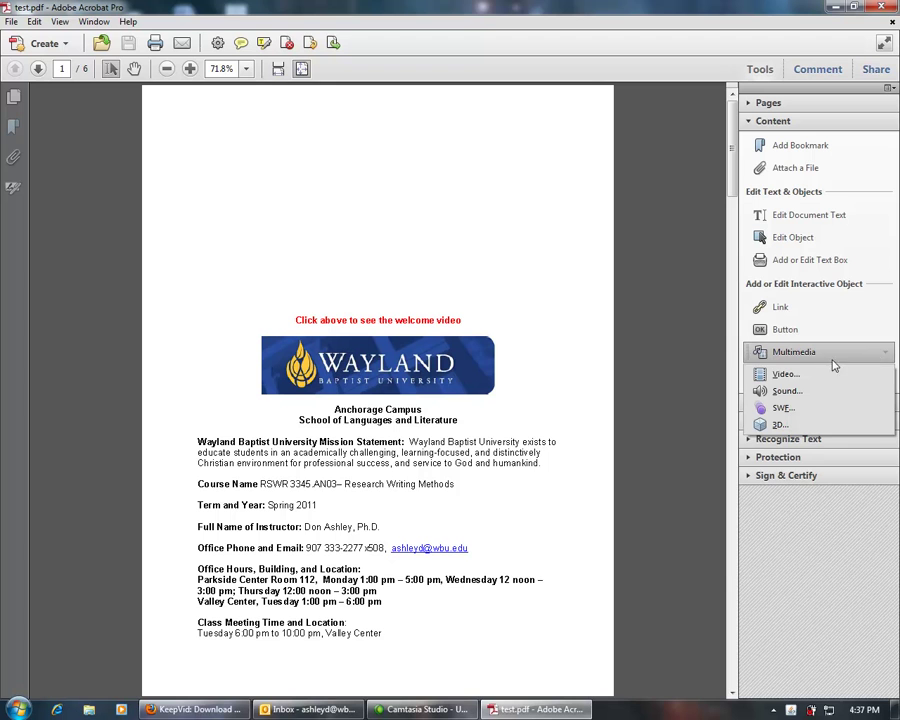
pyautogui.click(784, 376)
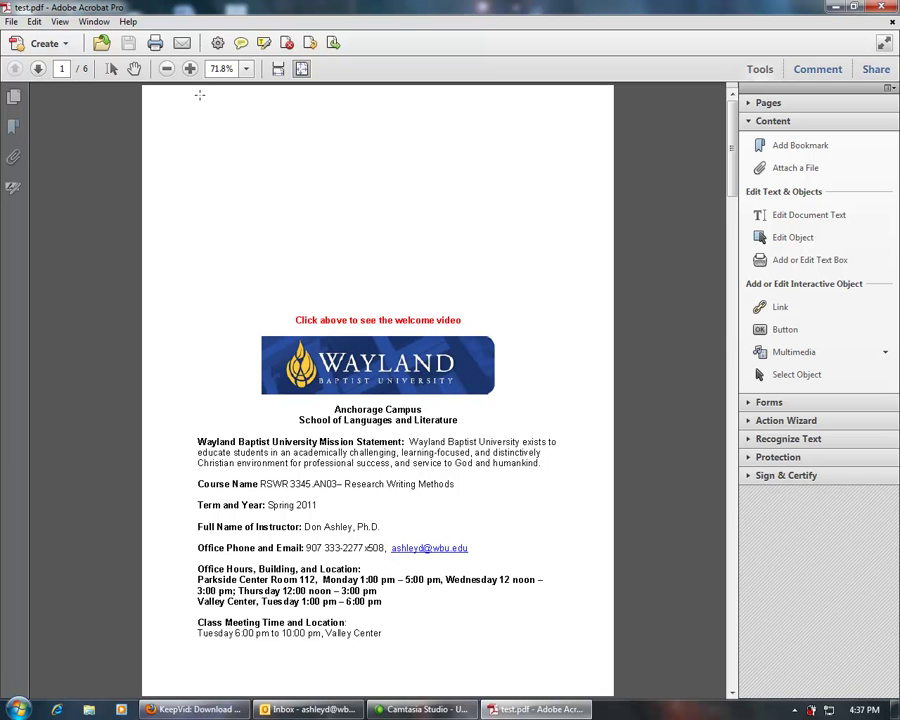
pyautogui.moveTo(199, 95); pyautogui.dragTo(557, 316)
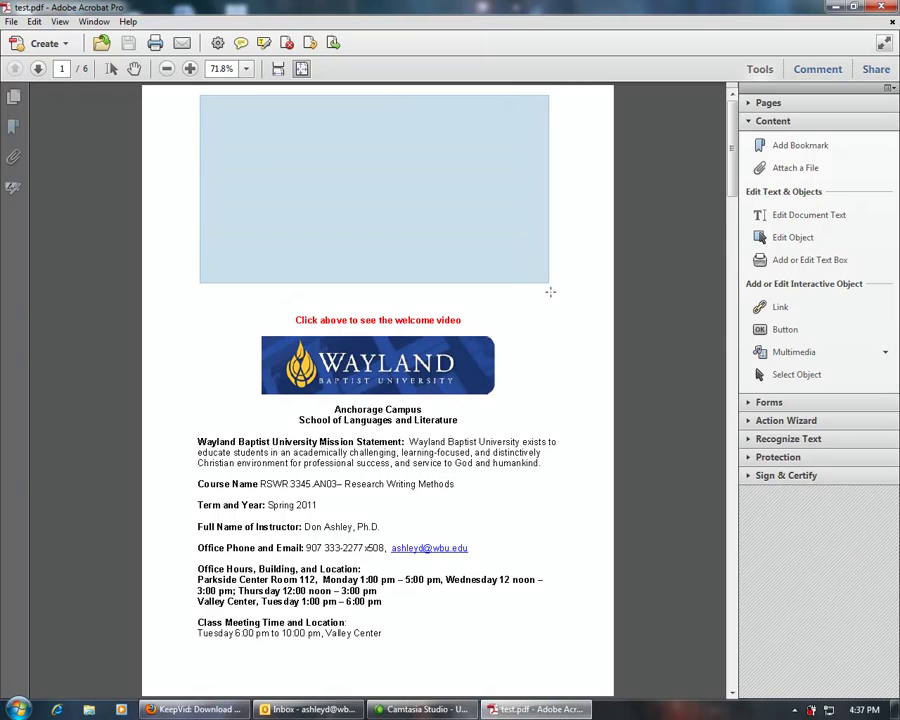
pyautogui.moveTo(557, 316); pyautogui.dragTo(569, 308)
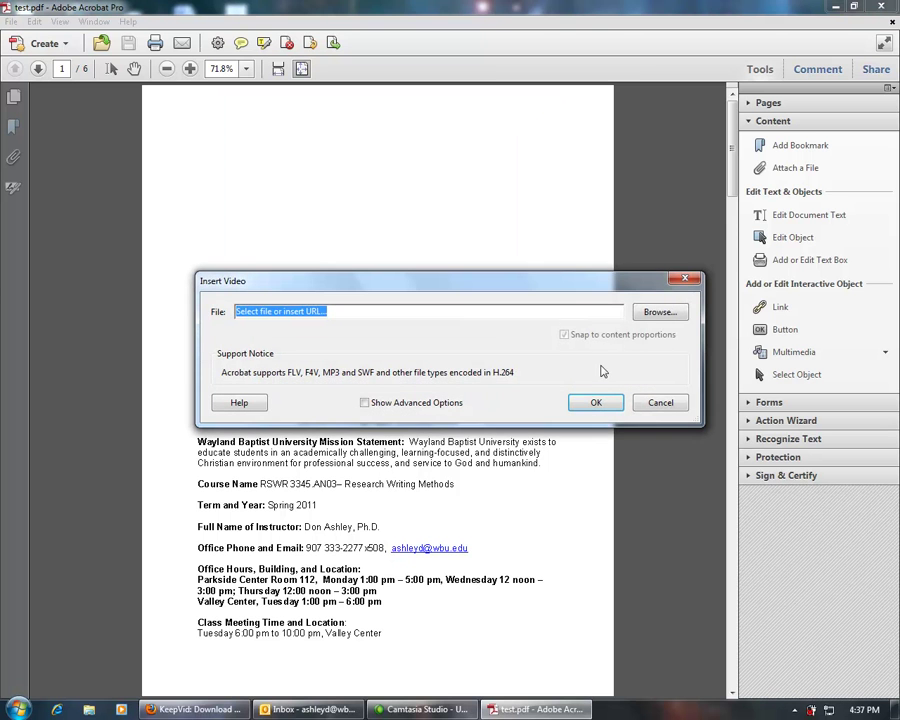
pyautogui.click(645, 312)
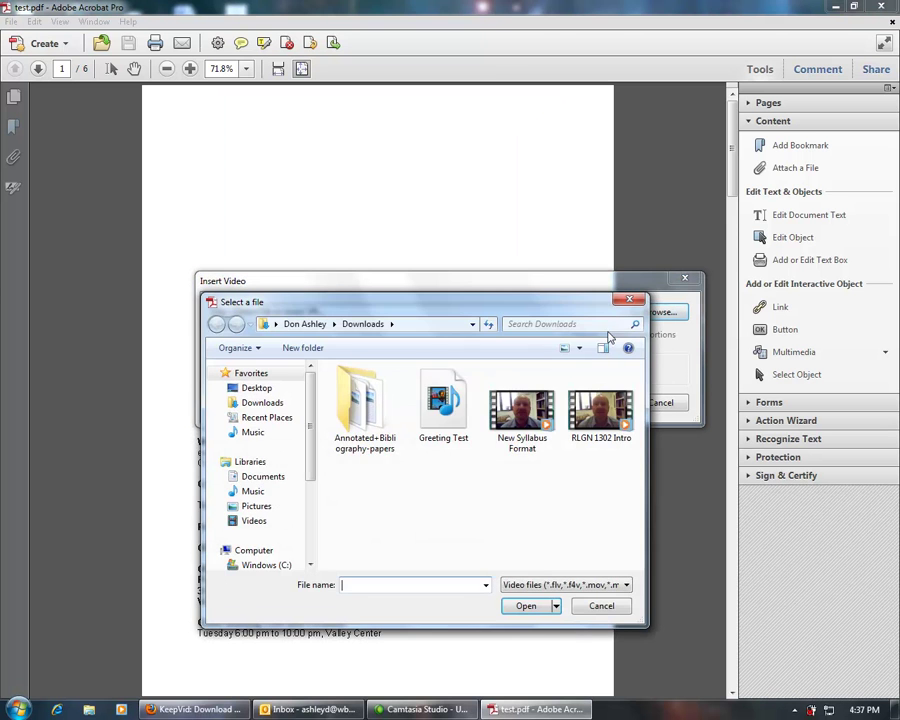
pyautogui.doubleClick(443, 410)
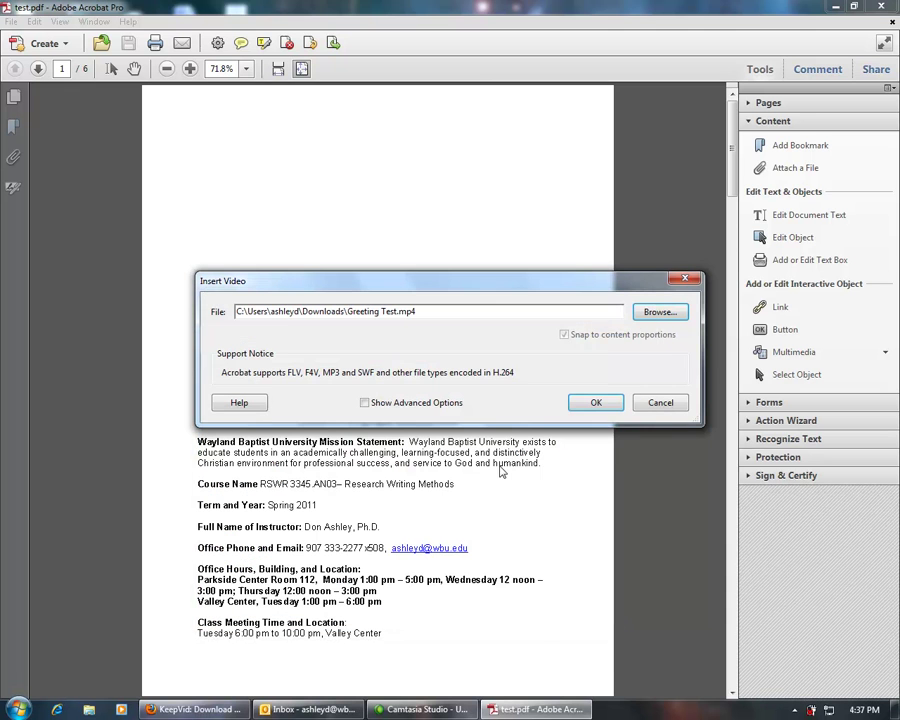
pyautogui.click(596, 403)
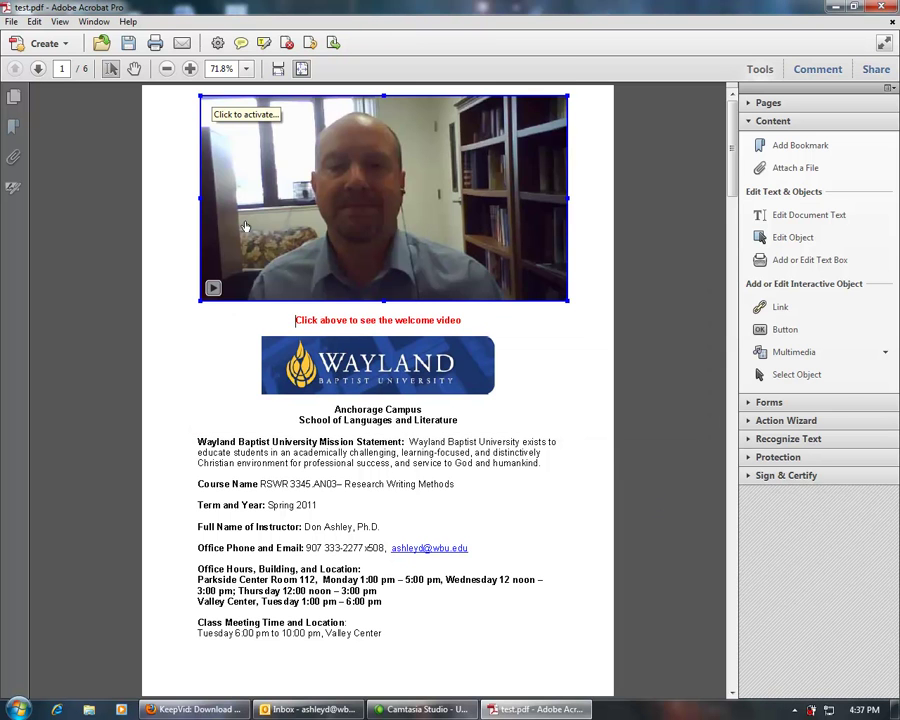
# Step: Activate the embedded Greeting Test video and save test.pdf with Ctrl+S
pyautogui.click(212, 289)
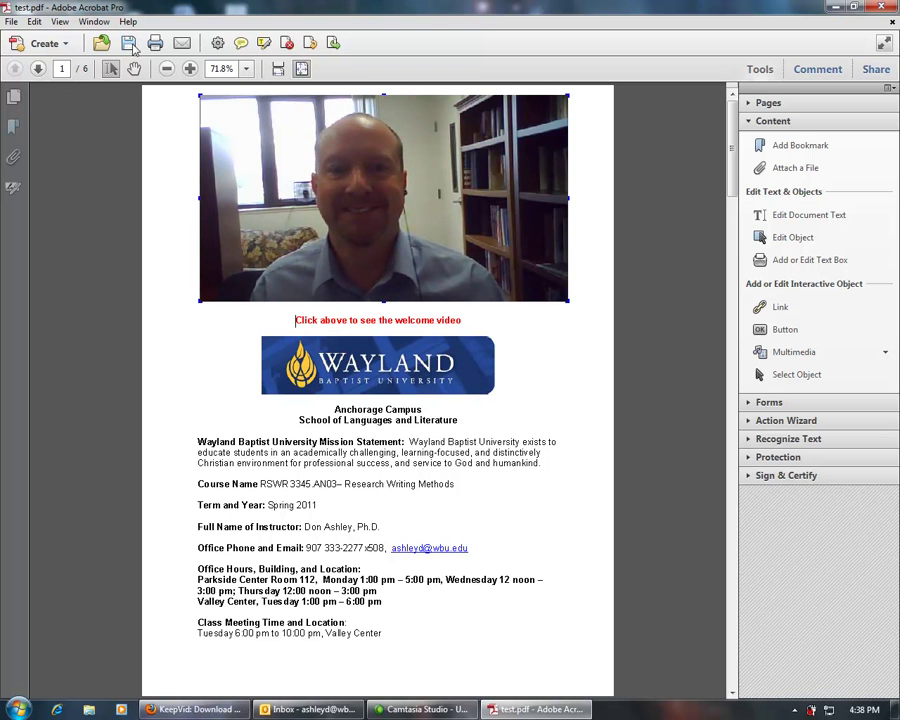
pyautogui.hotkey('ctrl', 's')
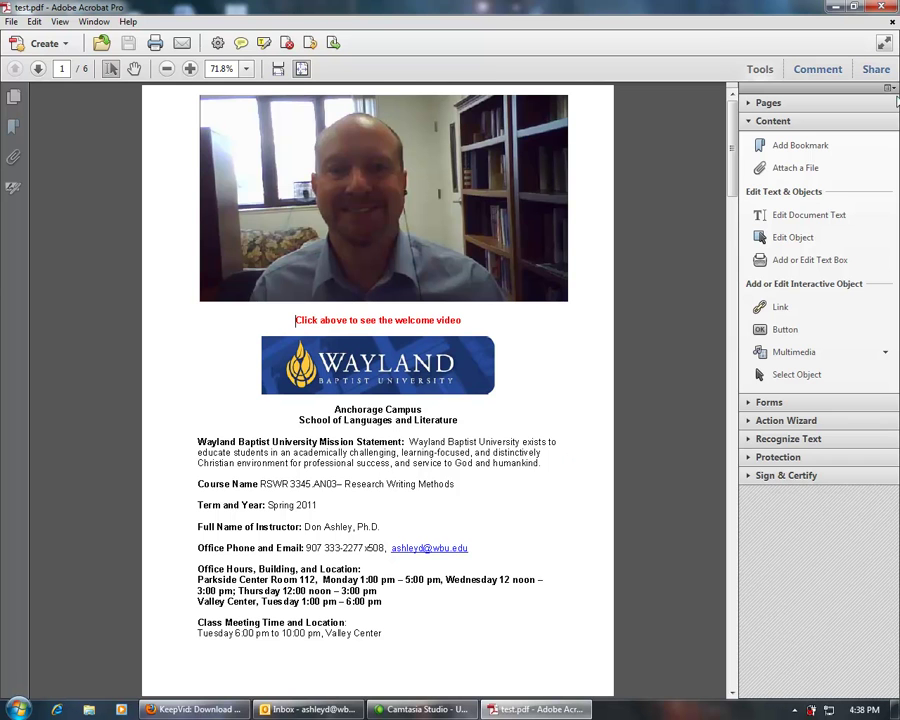